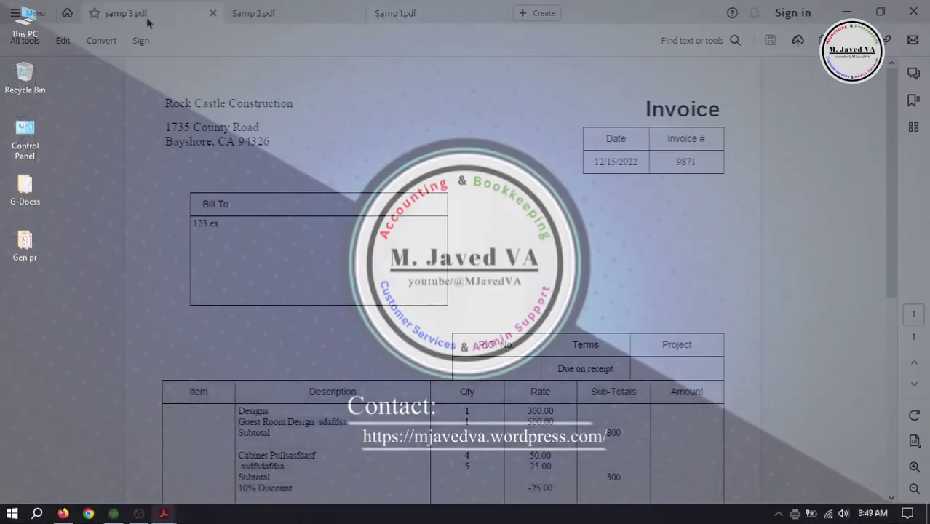
Compare the item tables, sub-total columns and totals in the samp 3, Samp 2 and Samp 1 invoice PDFs
{"action": "scroll", "coordinate": [442, 290], "scroll_direction": "down", "scroll_amount": 10}
{"action": "scroll", "coordinate": [443, 291], "scroll_direction": "up", "scroll_amount": 10}
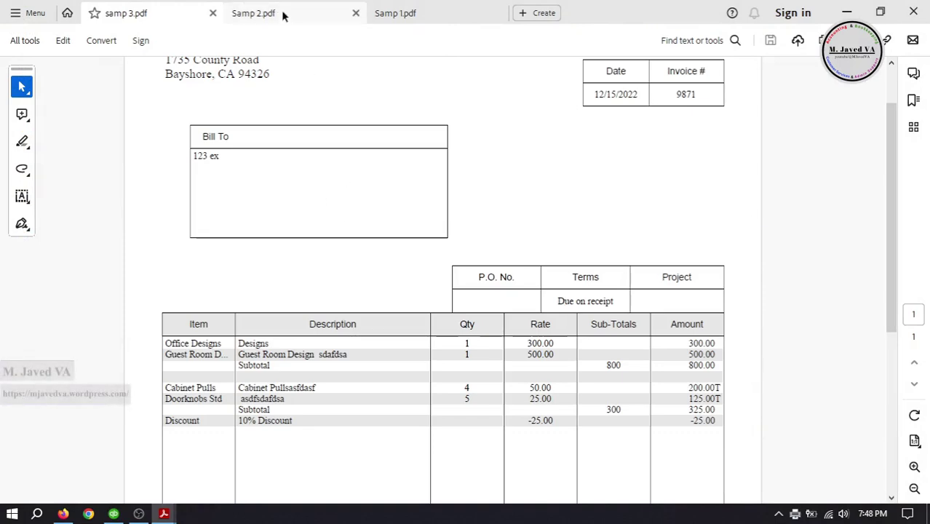
{"action": "left_click", "coordinate": [284, 14]}
{"action": "scroll", "coordinate": [896, 301], "scroll_direction": "down", "scroll_amount": 5}
{"action": "scroll", "coordinate": [896, 301], "scroll_direction": "down", "scroll_amount": 3}
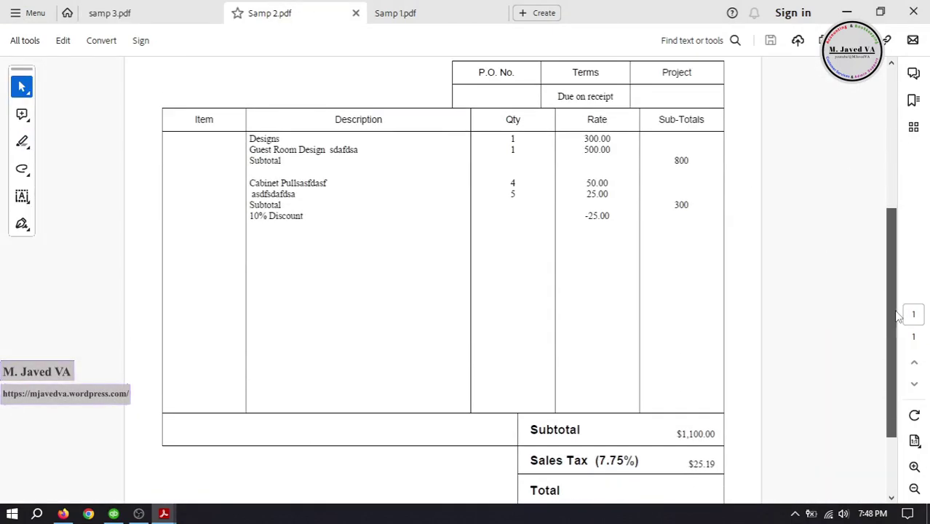
{"action": "scroll", "coordinate": [896, 300], "scroll_direction": "up", "scroll_amount": 10}
{"action": "left_click", "coordinate": [425, 9]}
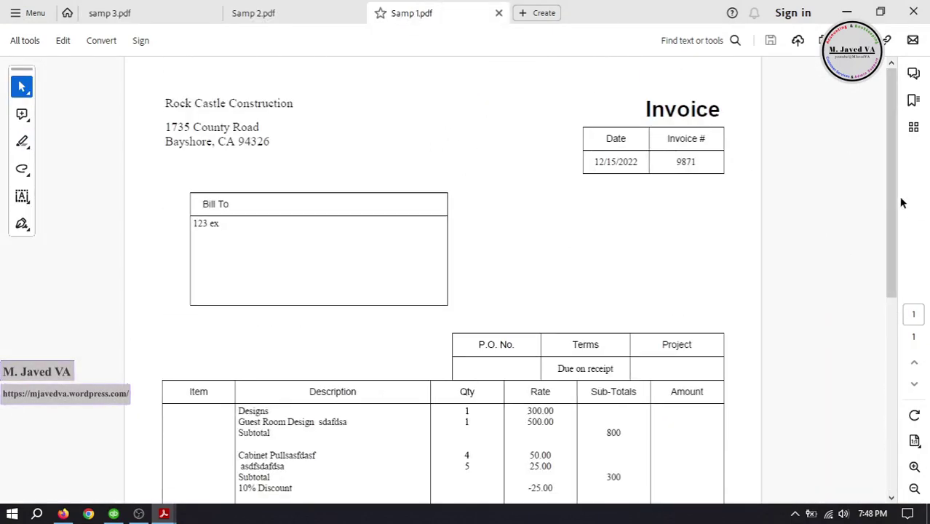
{"action": "scroll", "coordinate": [901, 202], "scroll_direction": "down", "scroll_amount": 5}
{"action": "scroll", "coordinate": [846, 251], "scroll_direction": "up", "scroll_amount": 3}
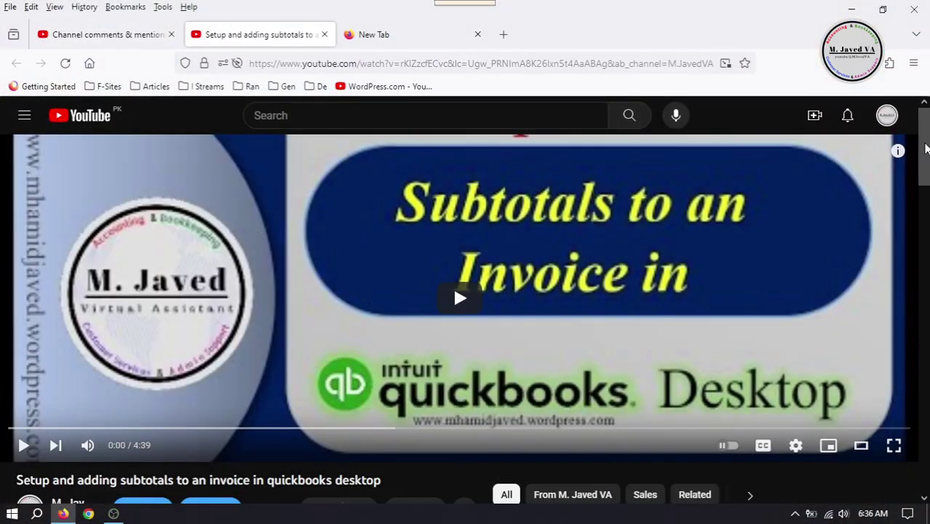
{"action": "scroll", "coordinate": [922, 228], "scroll_direction": "down", "scroll_amount": 6}
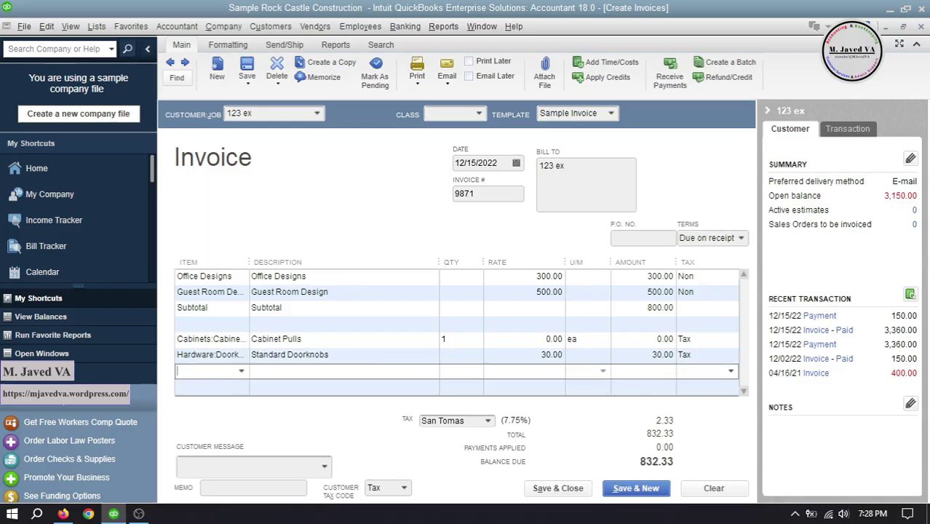
Add a Subtotal line below Standard Doorknobs and set the quantities to 1 for Office Designs, 1 for Guest Room Design and 4 for Cabinet Pulls
{"action": "type", "text": "Subtotal"}
{"action": "left_click", "coordinate": [385, 356]}
{"action": "left_click", "coordinate": [459, 277]}
{"action": "type", "text": "1"}
{"action": "left_click", "coordinate": [460, 291]}
{"action": "type", "text": "1"}
{"action": "left_click", "coordinate": [455, 339]}
{"action": "type", "text": "4"}
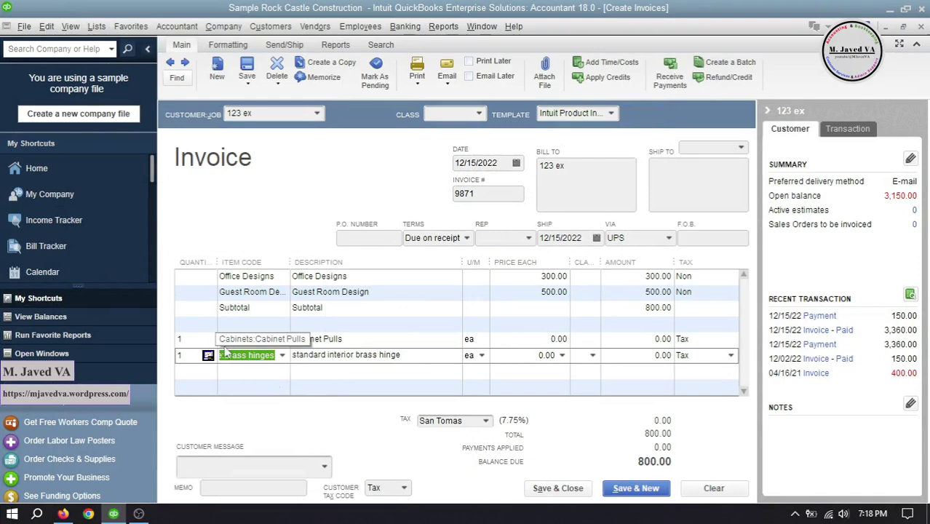
Set the quantity of Cabinet Pulls to 5 and of the standard interior brass hinge to 7
{"action": "left_click", "coordinate": [180, 339]}
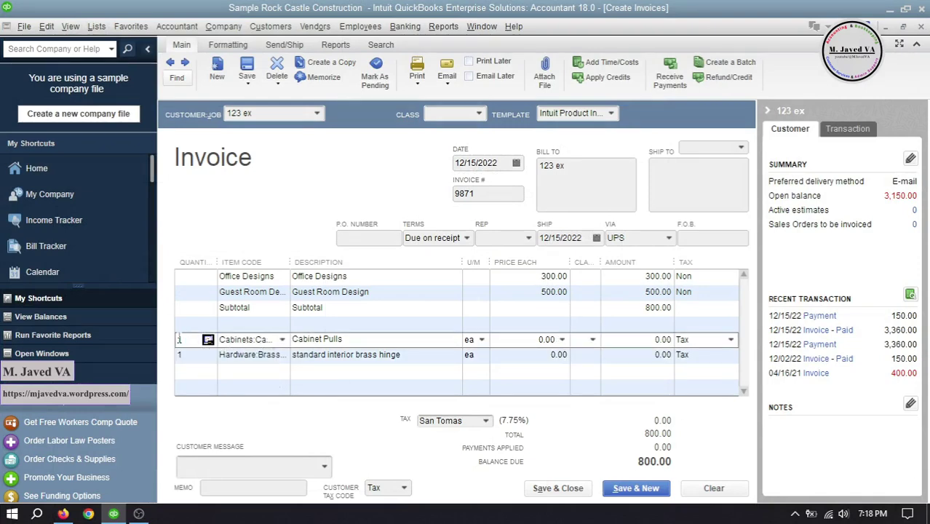
{"action": "type", "text": "5"}
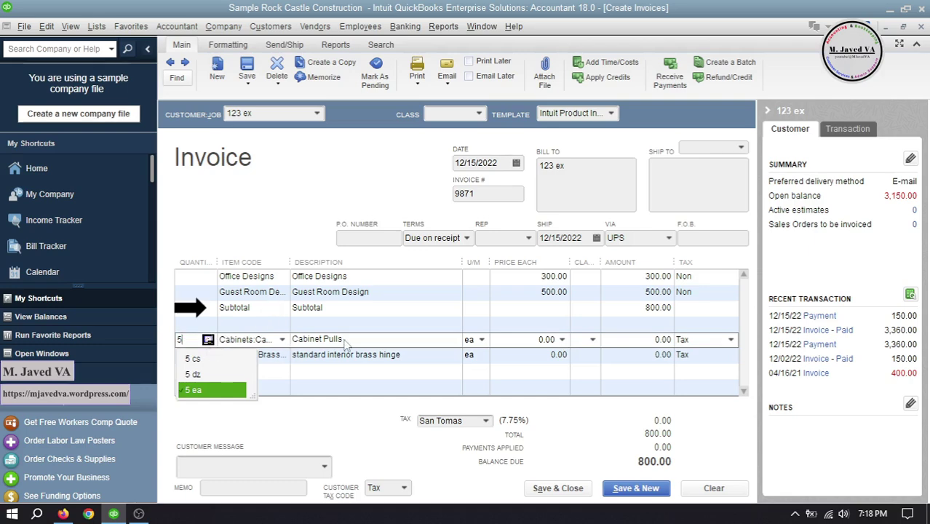
{"action": "left_click", "coordinate": [197, 356]}
{"action": "left_click_drag", "start_coordinate": [184, 356], "coordinate": [166, 360]}
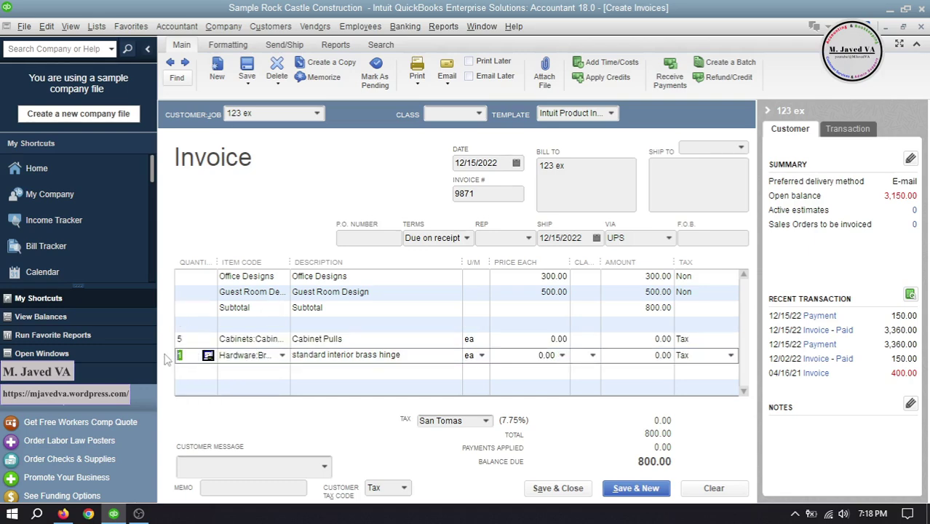
{"action": "type", "text": "7"}
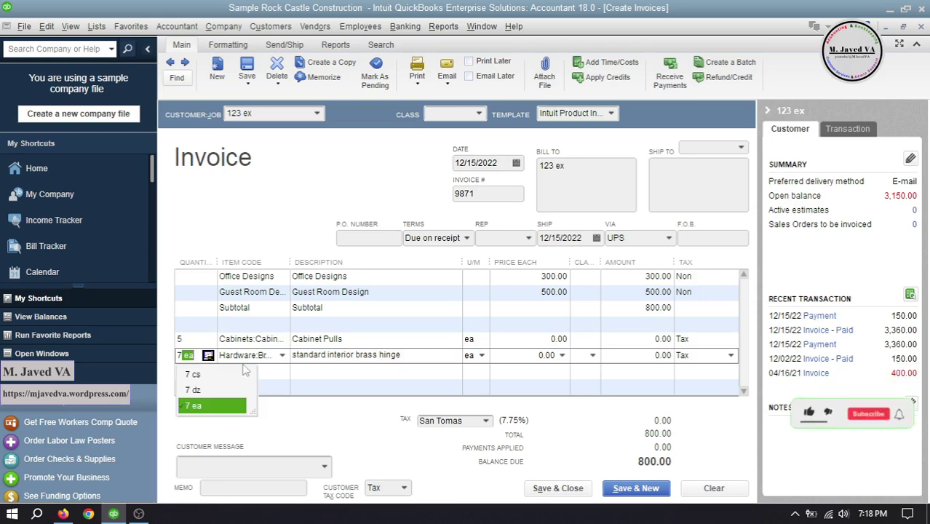
{"action": "left_click", "coordinate": [402, 355]}
Clear the unit of measure on the Cabinet Pulls and brass hinge lines
{"action": "left_click", "coordinate": [472, 339]}
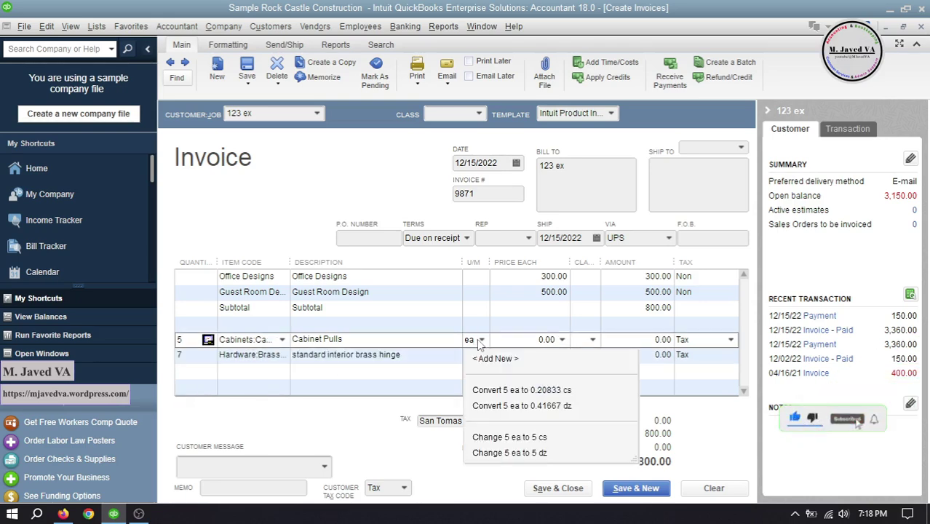
{"action": "left_click", "coordinate": [444, 355]}
{"action": "left_click", "coordinate": [472, 355]}
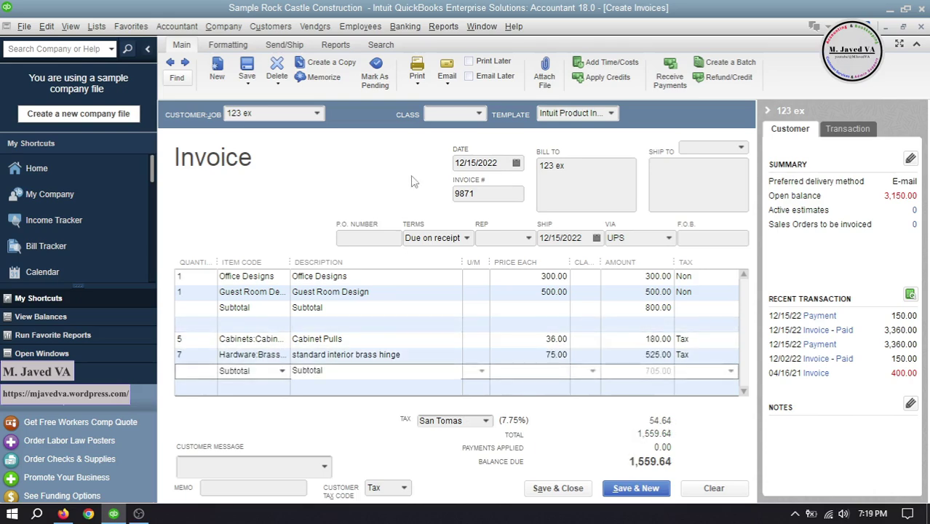
Preview the invoice's printout, examine the item lines and subtotals up close, and close the preview
{"action": "left_click", "coordinate": [417, 80]}
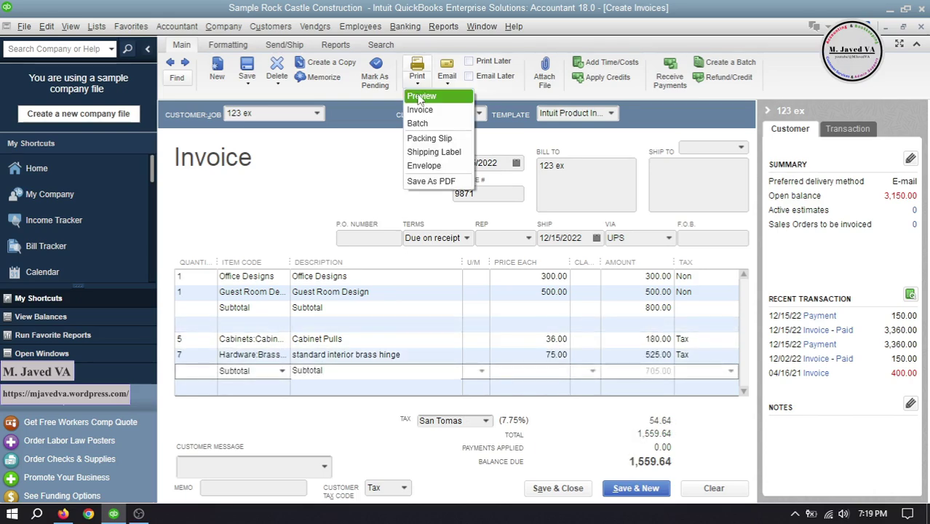
{"action": "left_click", "coordinate": [421, 99]}
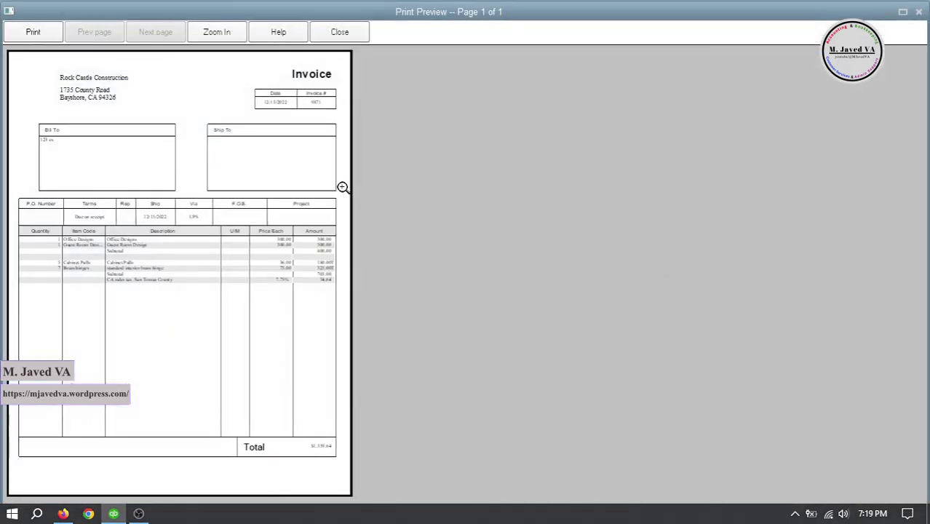
{"action": "left_click", "coordinate": [282, 269]}
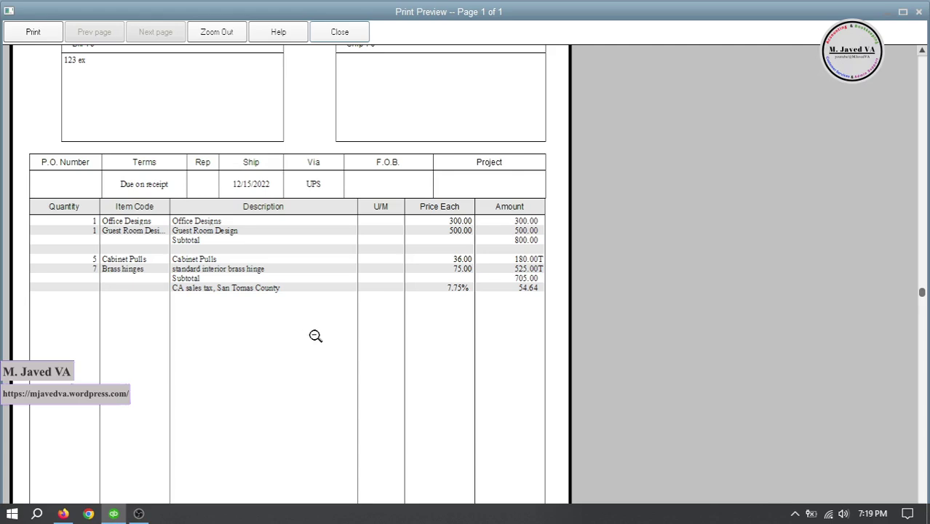
{"action": "left_click", "coordinate": [921, 13]}
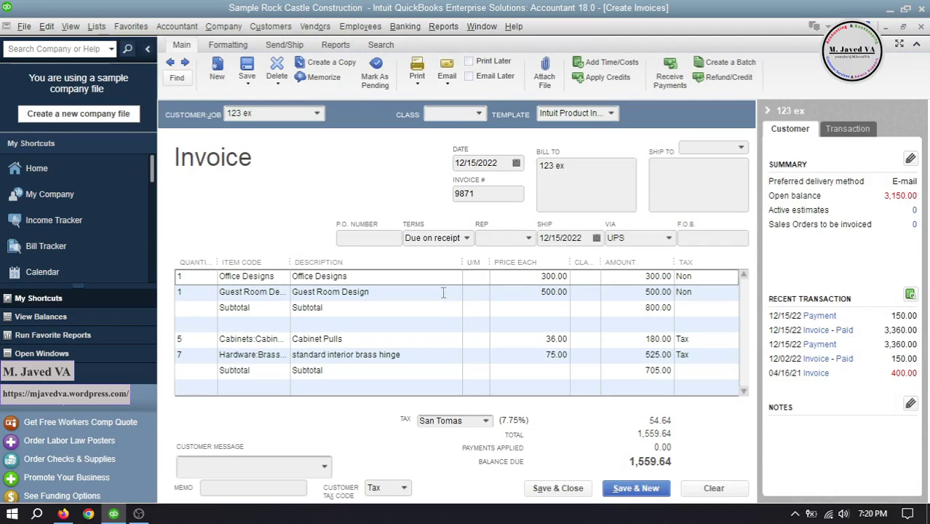
Clear and close the invoice form, and open the list of form templates
{"action": "left_click", "coordinate": [711, 487]}
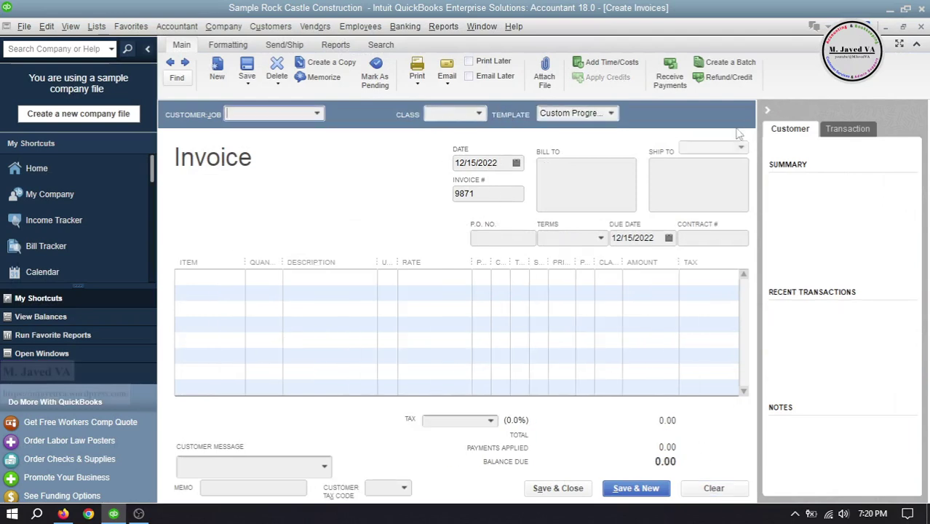
{"action": "key", "text": "Escape"}
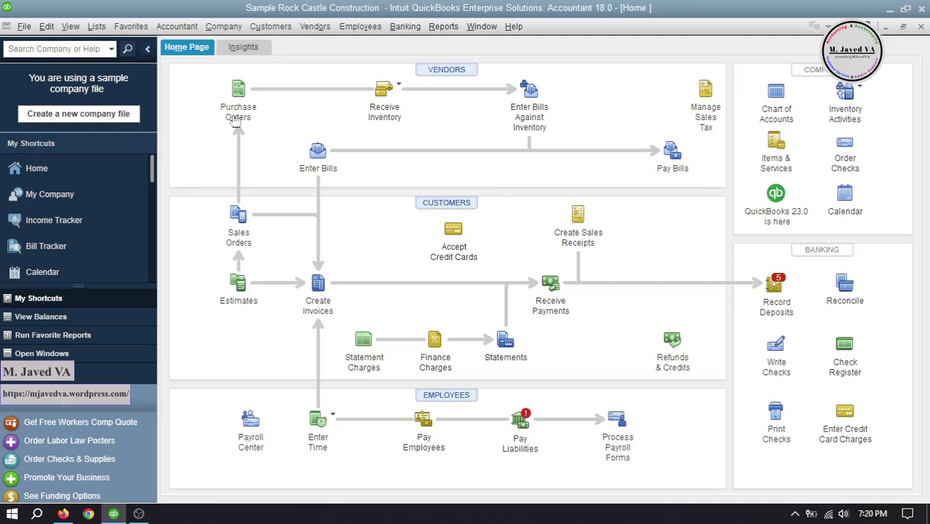
{"action": "left_click", "coordinate": [98, 27]}
{"action": "left_click", "coordinate": [116, 227]}
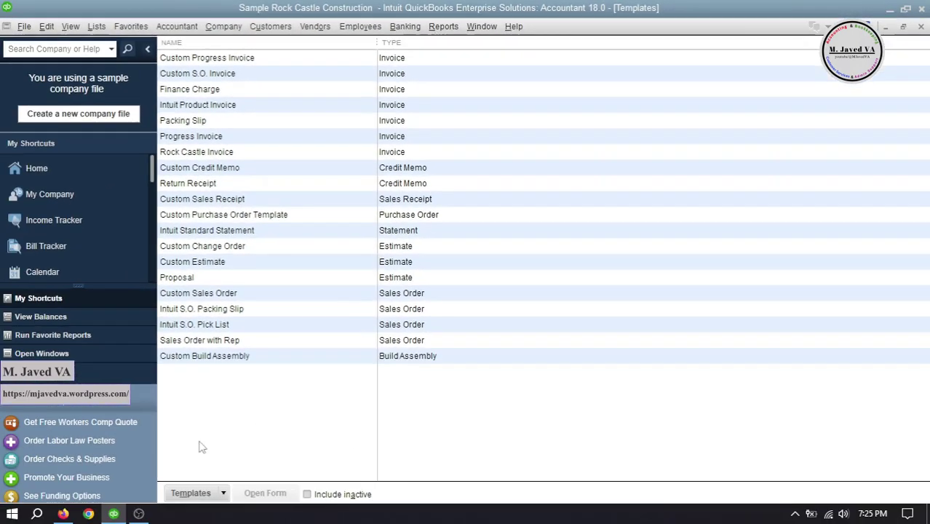
Create a new template of type Invoice and name it Sample Invoice
{"action": "left_click", "coordinate": [174, 493]}
{"action": "left_click", "coordinate": [219, 270]}
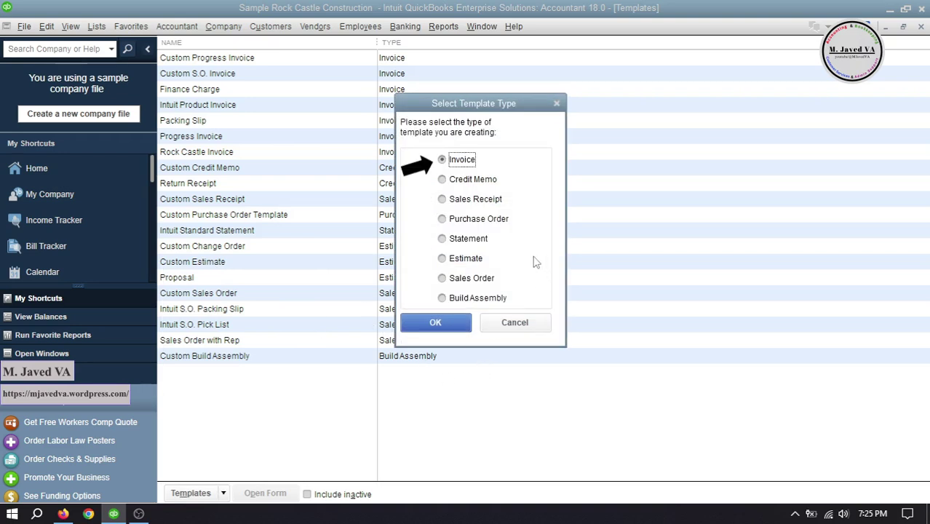
{"action": "left_click", "coordinate": [435, 323]}
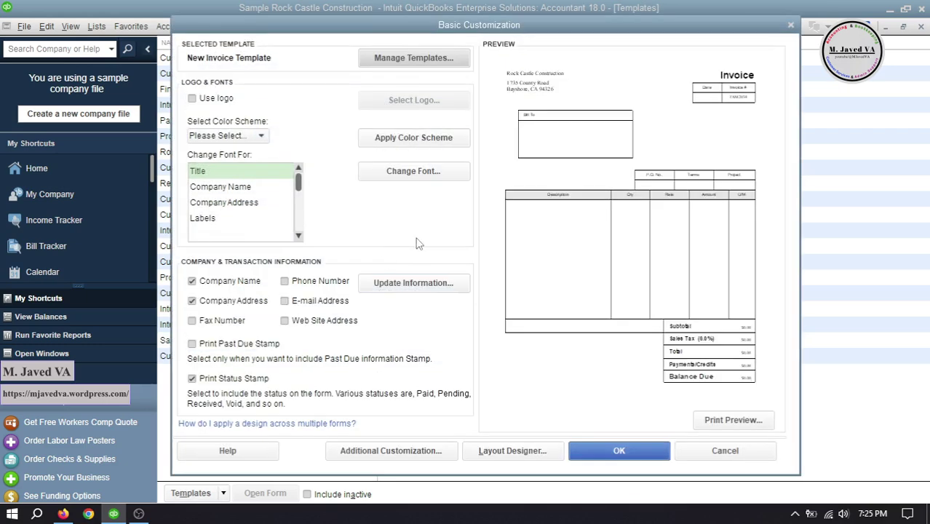
{"action": "left_click", "coordinate": [413, 57]}
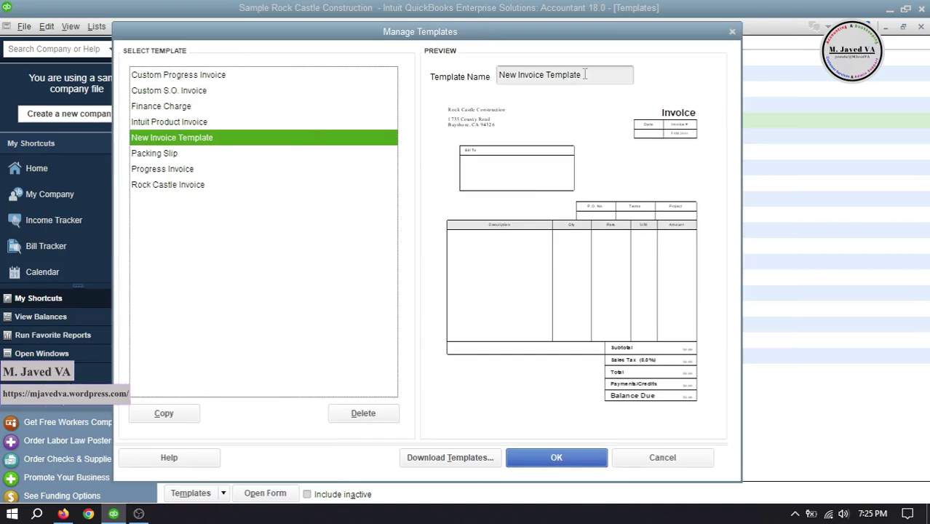
{"action": "left_click", "coordinate": [512, 76]}
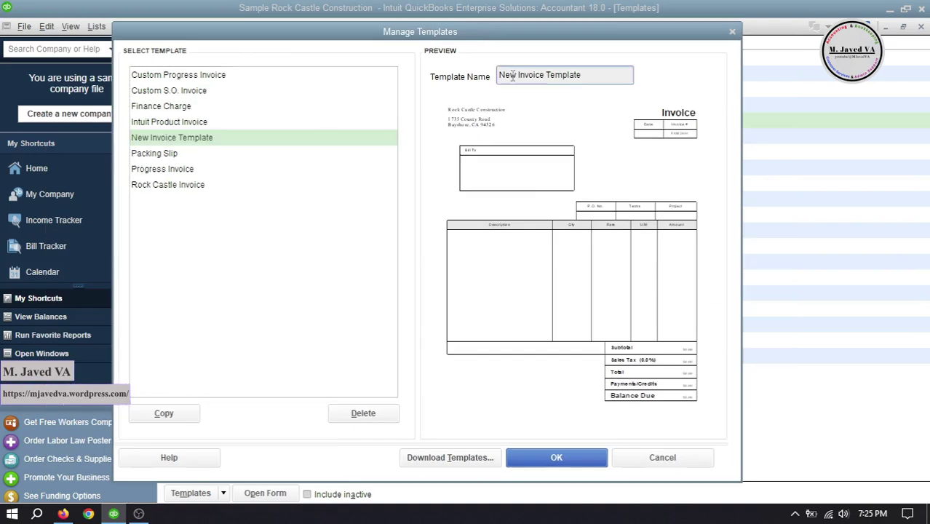
{"action": "double_click", "coordinate": [510, 74]}
{"action": "type", "text": "Sample Invoice"}
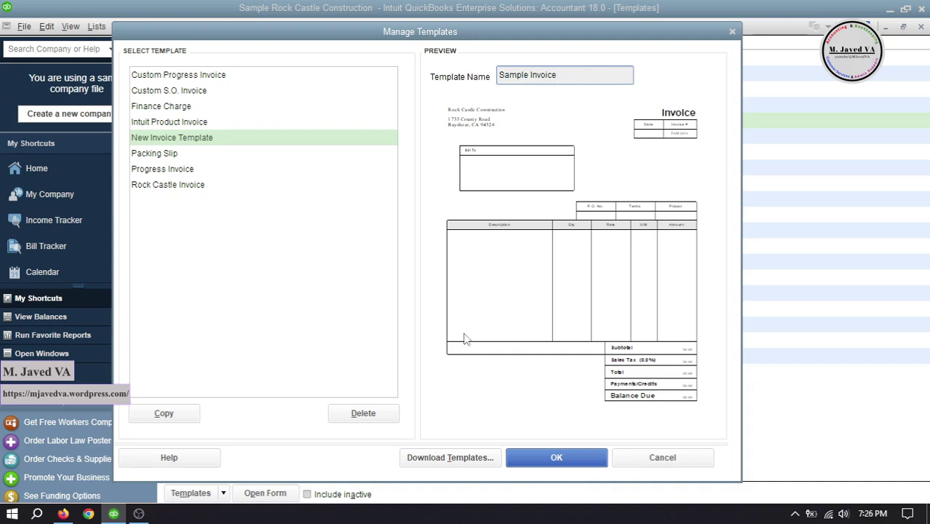
{"action": "left_click", "coordinate": [510, 451]}
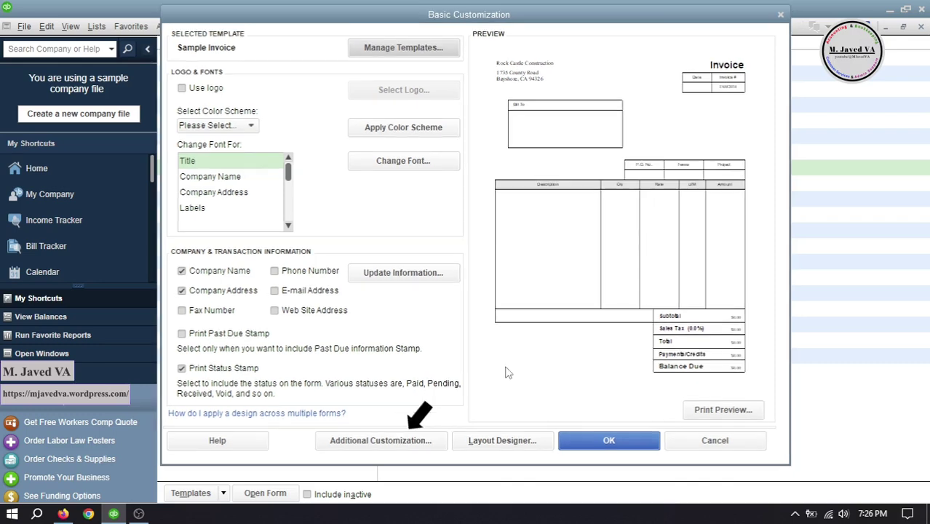
Include the Item column in the printed version of the Sample Invoice template and save the customization
{"action": "left_click", "coordinate": [405, 431]}
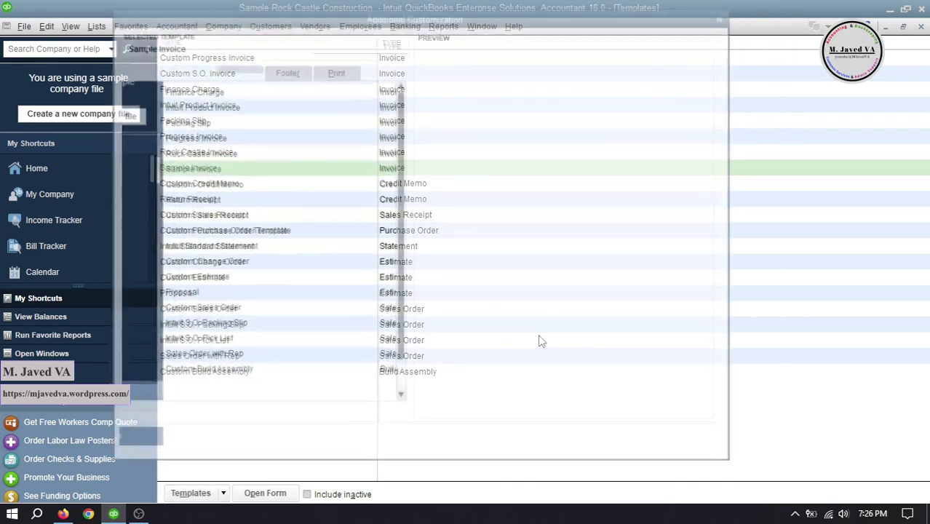
{"action": "left_click_drag", "start_coordinate": [502, 17], "coordinate": [599, 23]}
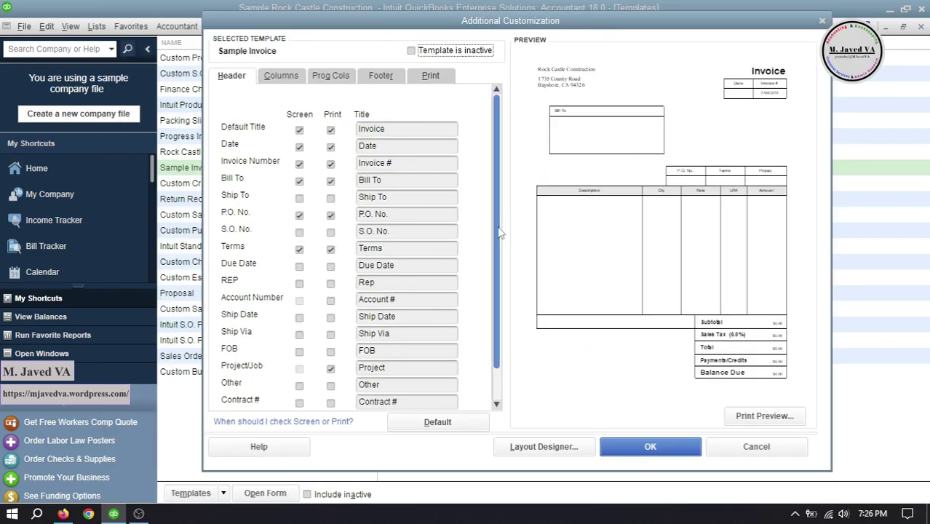
{"action": "left_click", "coordinate": [285, 77]}
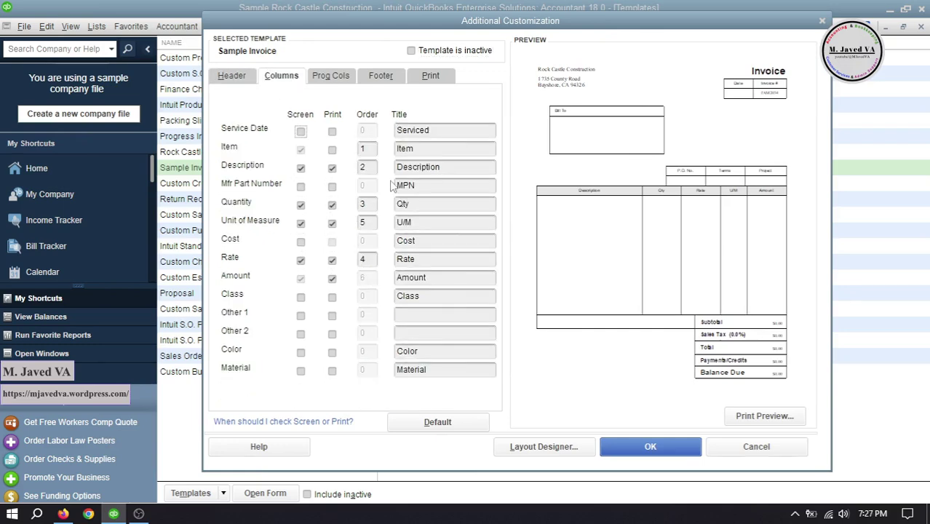
{"action": "left_click", "coordinate": [331, 149]}
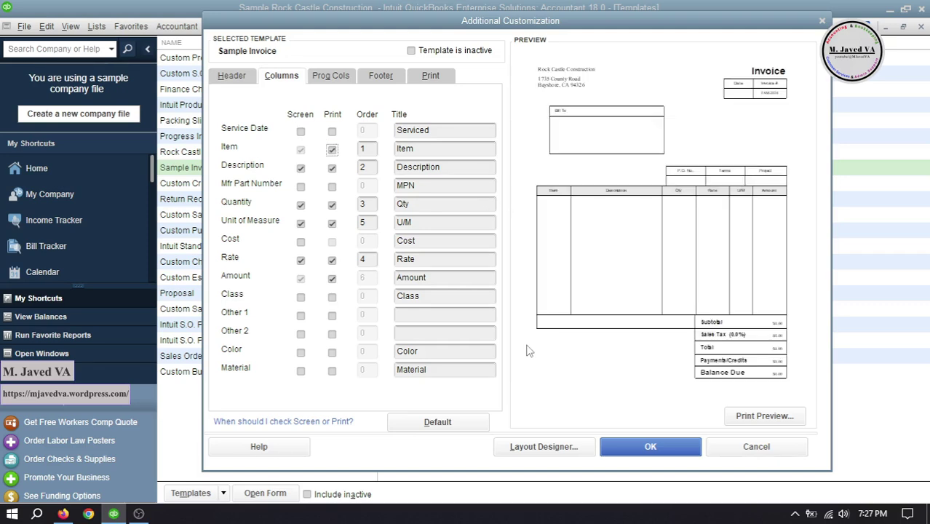
{"action": "left_click", "coordinate": [625, 447]}
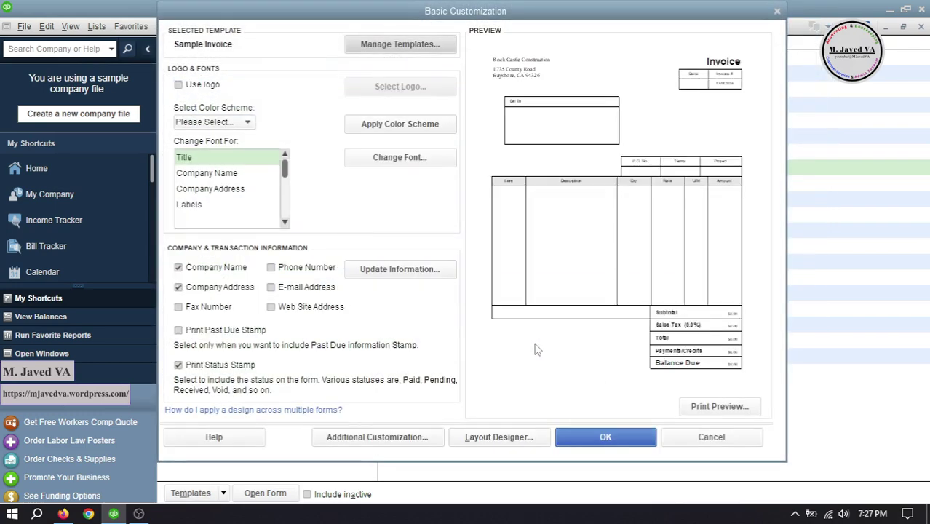
{"action": "left_click", "coordinate": [569, 434]}
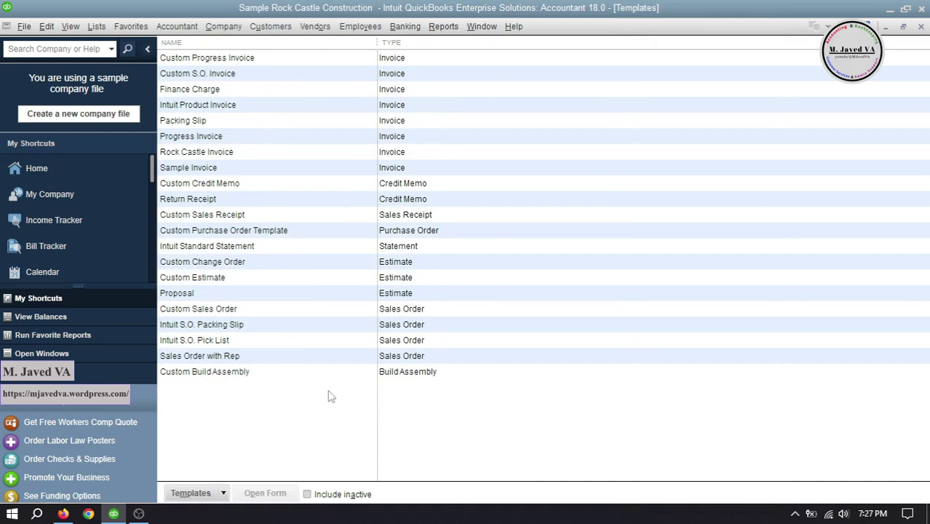
Close the template list and open a blank invoice form
{"action": "left_click", "coordinate": [290, 169]}
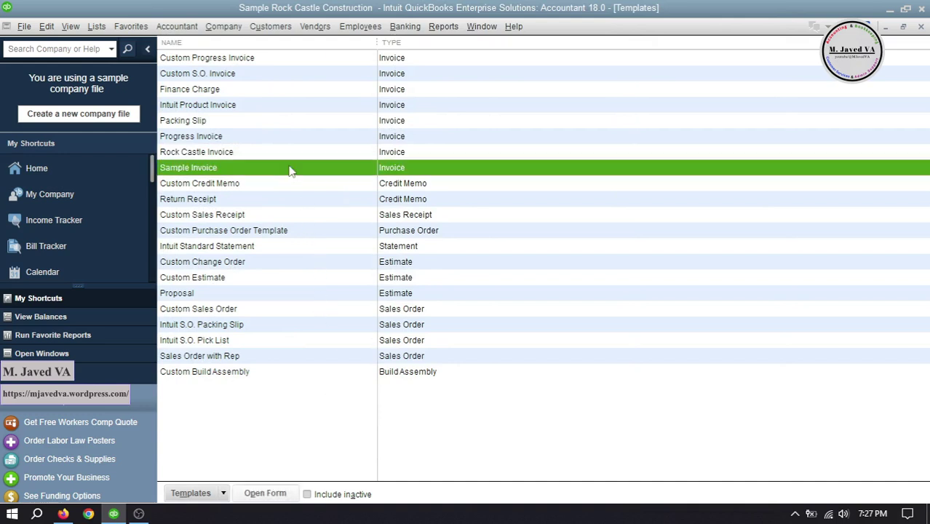
{"action": "left_click", "coordinate": [307, 401]}
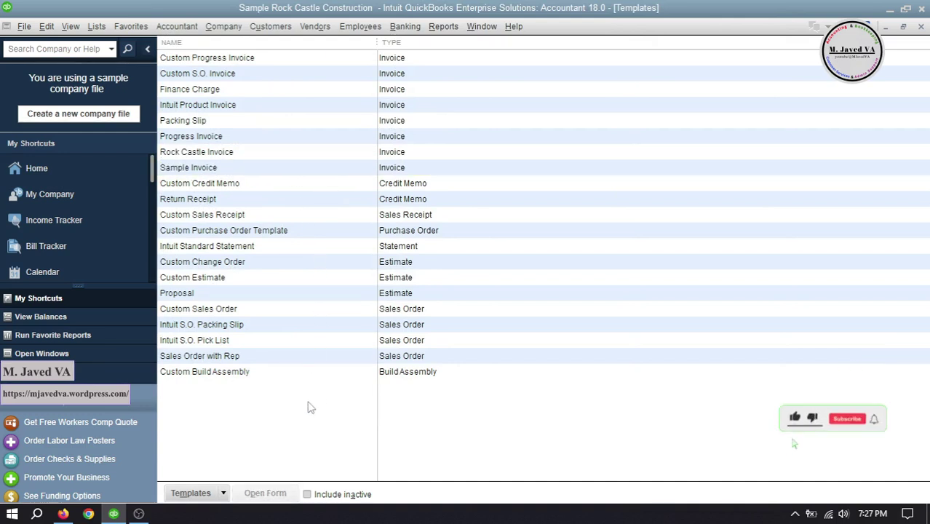
{"action": "left_click", "coordinate": [921, 26]}
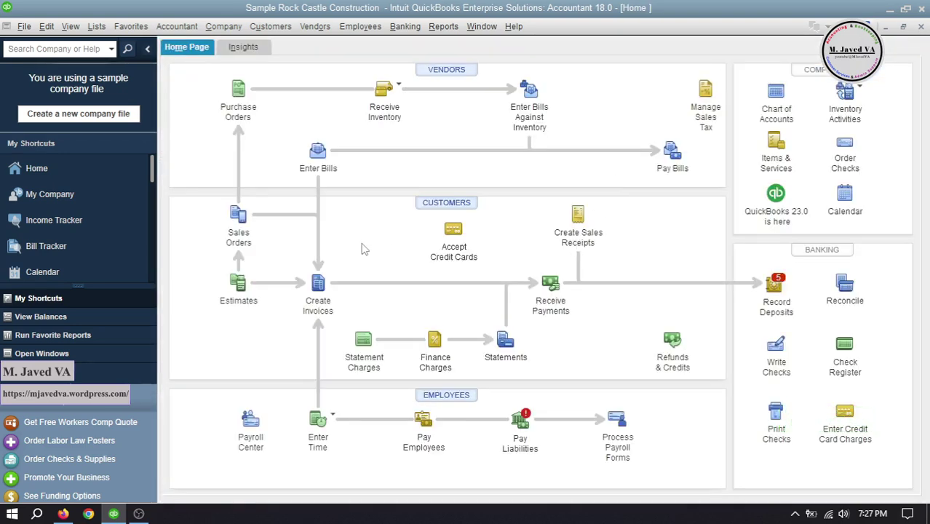
{"action": "left_click", "coordinate": [320, 286]}
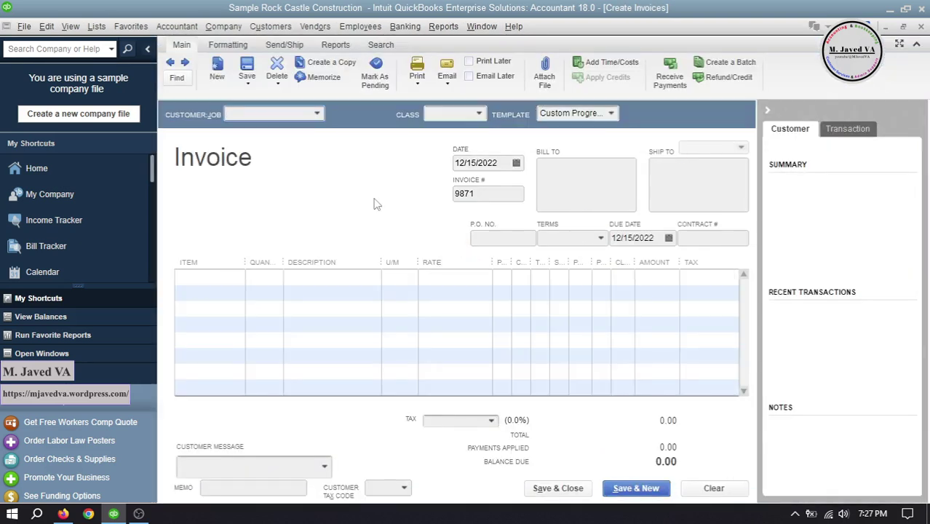
Apply the Sample Invoice template to the blank invoice and select 123 ex as the customer
{"action": "left_click", "coordinate": [611, 114]}
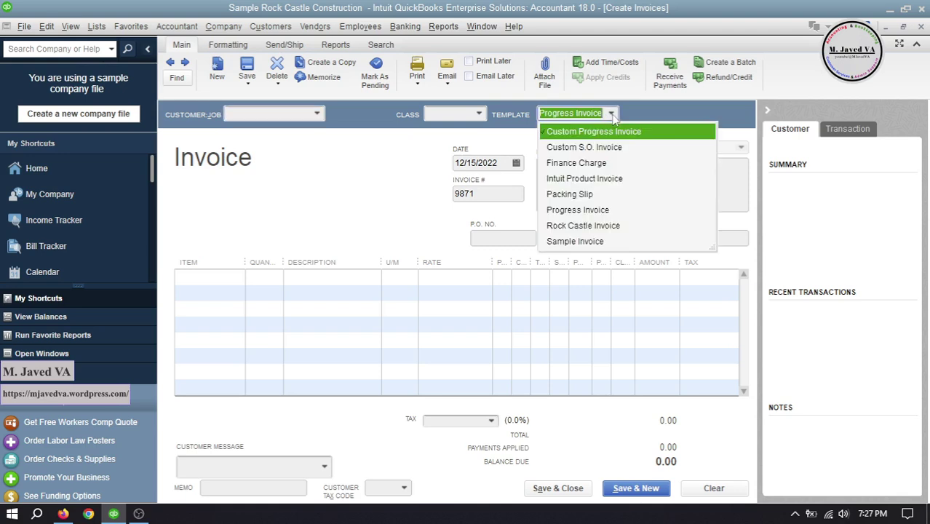
{"action": "left_click", "coordinate": [582, 242]}
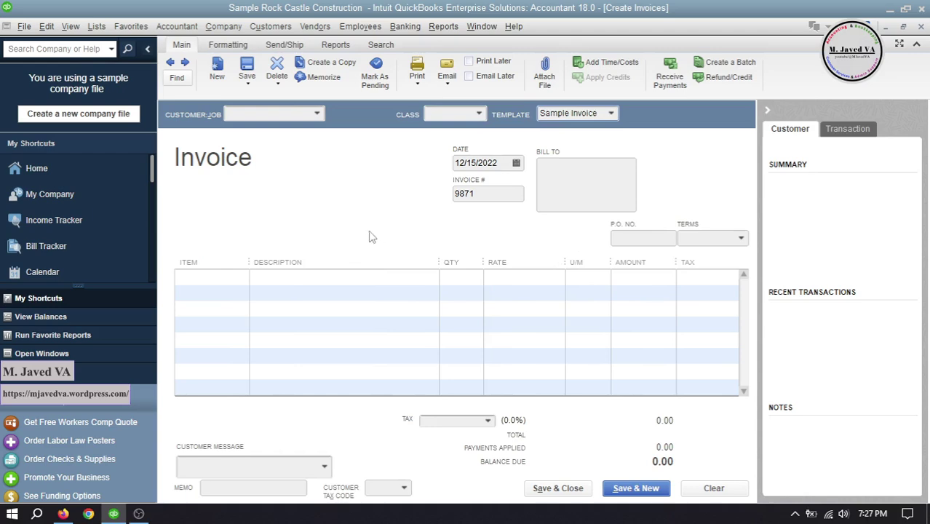
{"action": "left_click", "coordinate": [317, 116]}
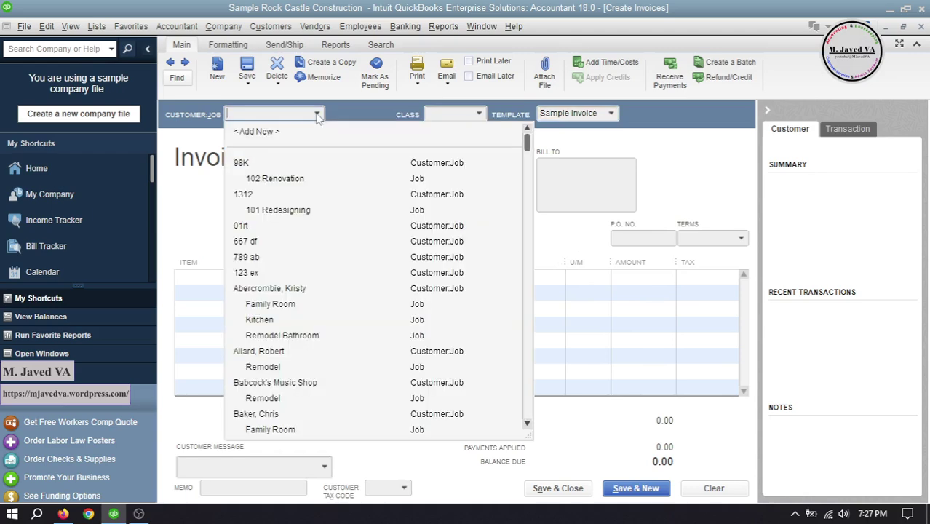
{"action": "left_click", "coordinate": [284, 272]}
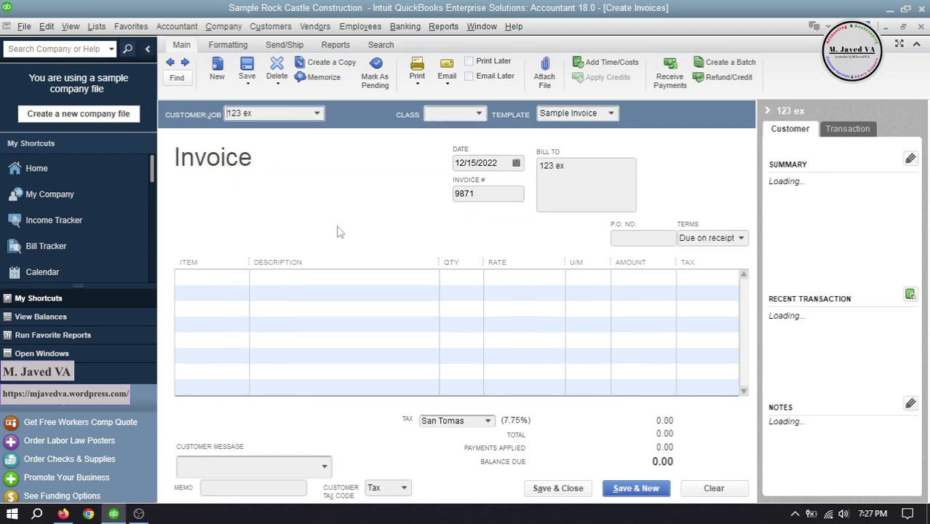
Enter Office Designs and Guest Room Design as the first two line items, followed by a Subtotal item
{"action": "left_click", "coordinate": [241, 280]}
{"action": "left_click", "coordinate": [242, 278]}
{"action": "left_click", "coordinate": [249, 346]}
{"action": "left_click", "coordinate": [242, 293]}
{"action": "left_click", "coordinate": [248, 374]}
{"action": "left_click", "coordinate": [242, 308]}
{"action": "type", "text": "Sub"}
{"action": "key", "text": "Tab"}
Leave a blank line below the subtotal, and enter Cabinet Pulls, Doorknobs Std and a second Subtotal item
{"action": "left_click", "coordinate": [245, 342]}
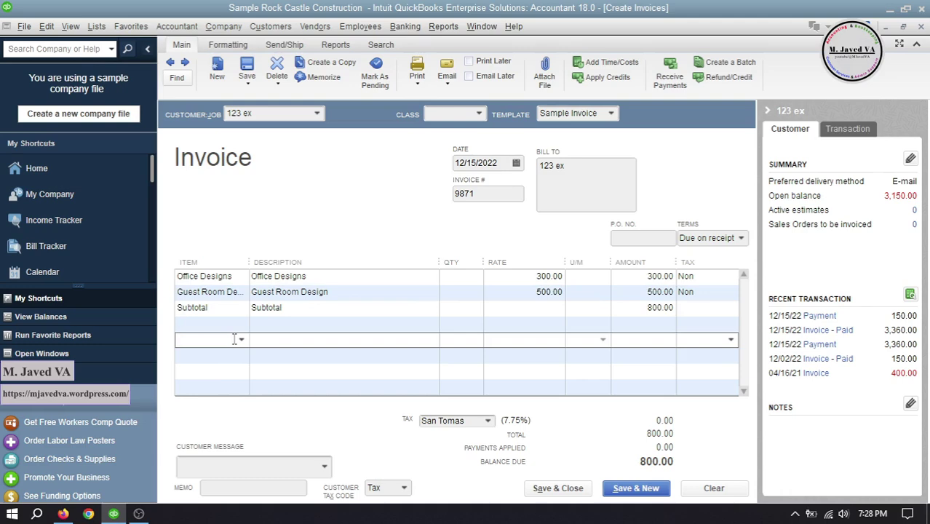
{"action": "left_click", "coordinate": [241, 339]}
{"action": "left_click", "coordinate": [644, 108]}
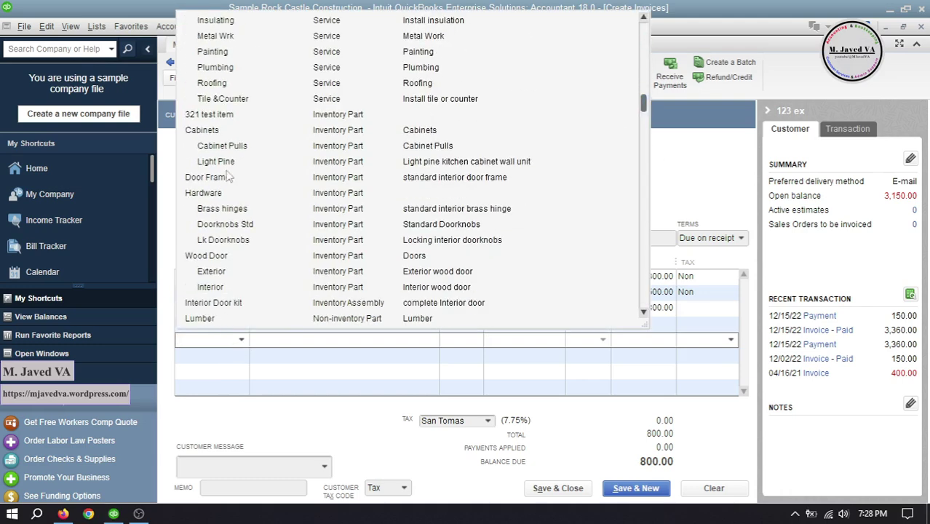
{"action": "left_click", "coordinate": [221, 145]}
{"action": "left_click", "coordinate": [241, 355]}
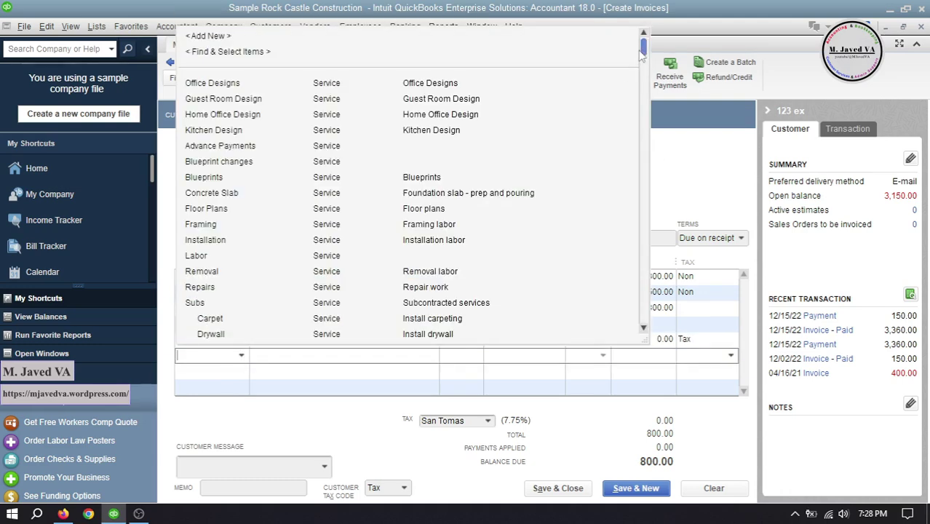
{"action": "scroll", "coordinate": [246, 291], "scroll_direction": "down", "scroll_amount": 10}
{"action": "left_click", "coordinate": [218, 96]}
{"action": "left_click", "coordinate": [247, 370]}
{"action": "type", "text": "Subtotal"}
Set the quantities to 1 for Office Designs and Guest Room Design, 4 for Cabinet Pulls and 5 for Standard Doorknobs
{"action": "left_click", "coordinate": [457, 355]}
{"action": "left_click", "coordinate": [460, 277]}
{"action": "type", "text": "1"}
{"action": "left_click", "coordinate": [459, 292]}
{"action": "type", "text": "1"}
{"action": "left_click", "coordinate": [459, 339]}
{"action": "type", "text": "4"}
{"action": "left_click", "coordinate": [458, 362]}
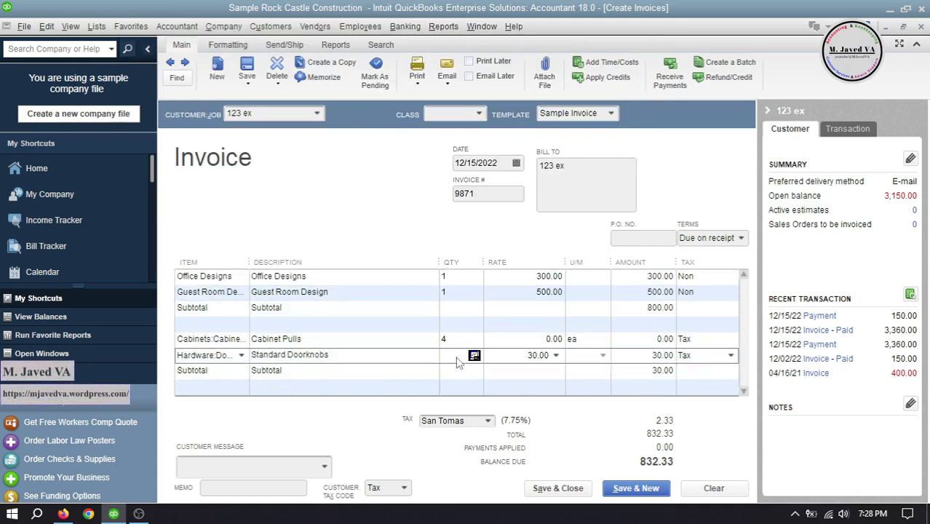
{"action": "type", "text": "5"}
Set the rate of Cabinet Pulls to 50 and of Standard Doorknobs to 25
{"action": "left_click", "coordinate": [518, 340]}
{"action": "type", "text": "50"}
{"action": "left_click", "coordinate": [542, 355]}
{"action": "type", "text": "25"}
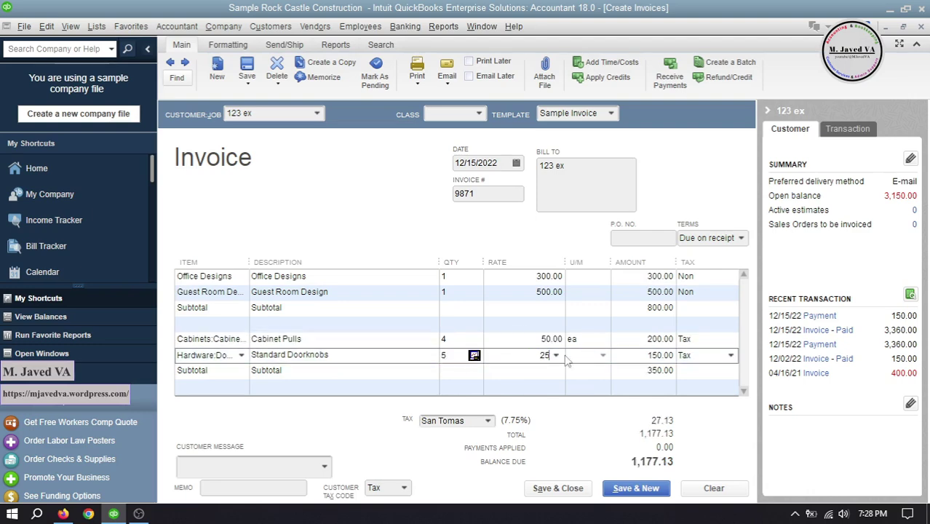
{"action": "left_click", "coordinate": [557, 339]}
{"action": "left_click", "coordinate": [390, 371]}
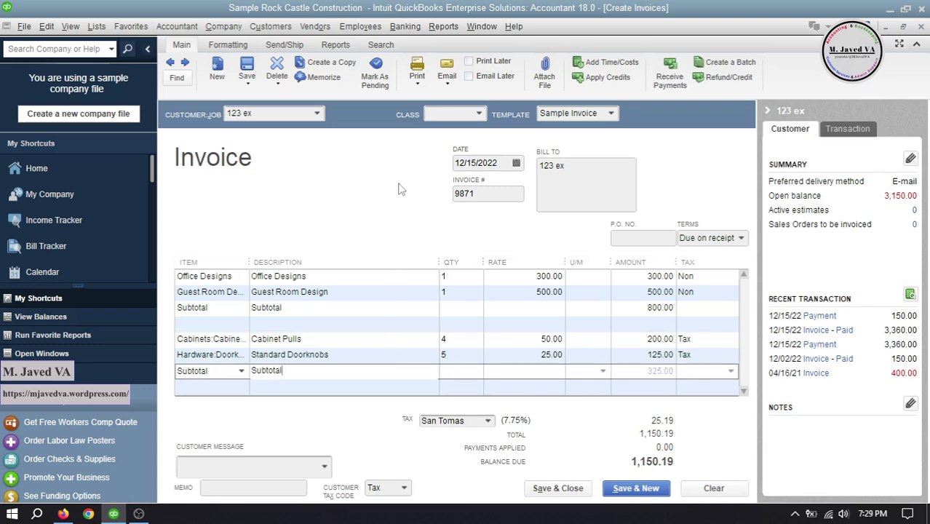
Preview the printed invoice, examine its line items, subtotals and totals up close, and close the preview
{"action": "left_click", "coordinate": [416, 82]}
{"action": "left_click", "coordinate": [420, 95]}
{"action": "left_click", "coordinate": [336, 307]}
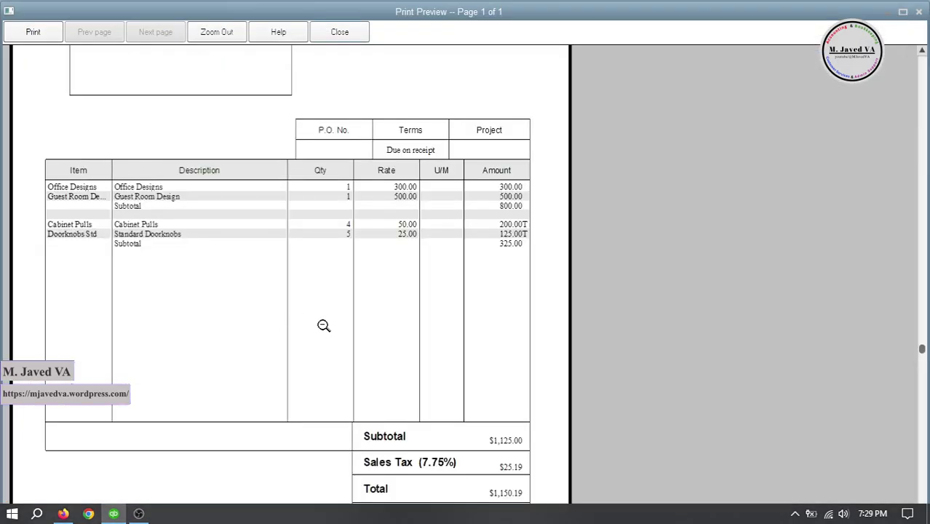
{"action": "scroll", "coordinate": [303, 315], "scroll_direction": "up", "scroll_amount": 1}
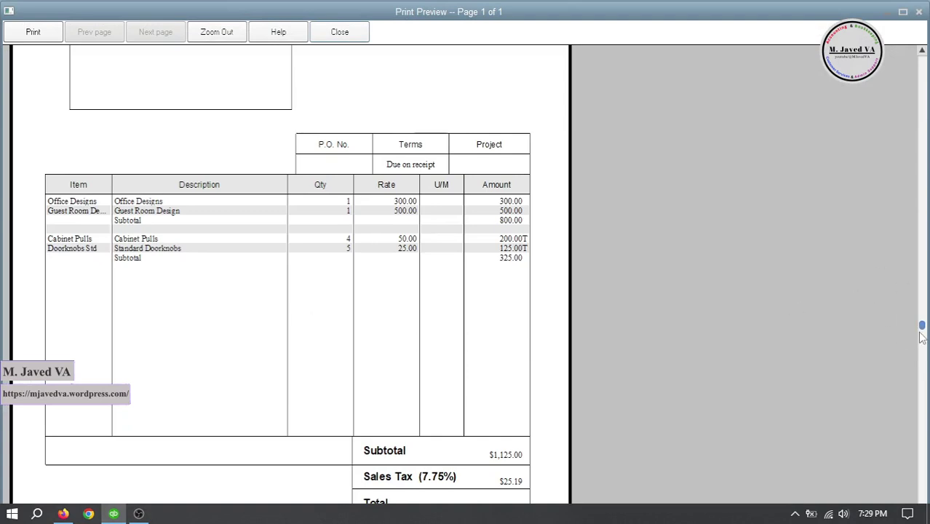
{"action": "scroll", "coordinate": [915, 449], "scroll_direction": "down", "scroll_amount": 2}
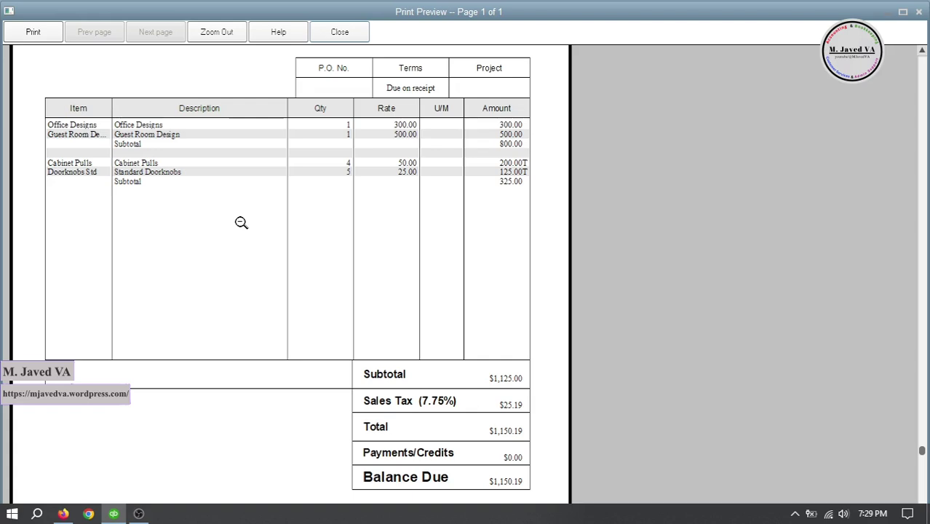
{"action": "scroll", "coordinate": [241, 222], "scroll_direction": "up", "scroll_amount": 2}
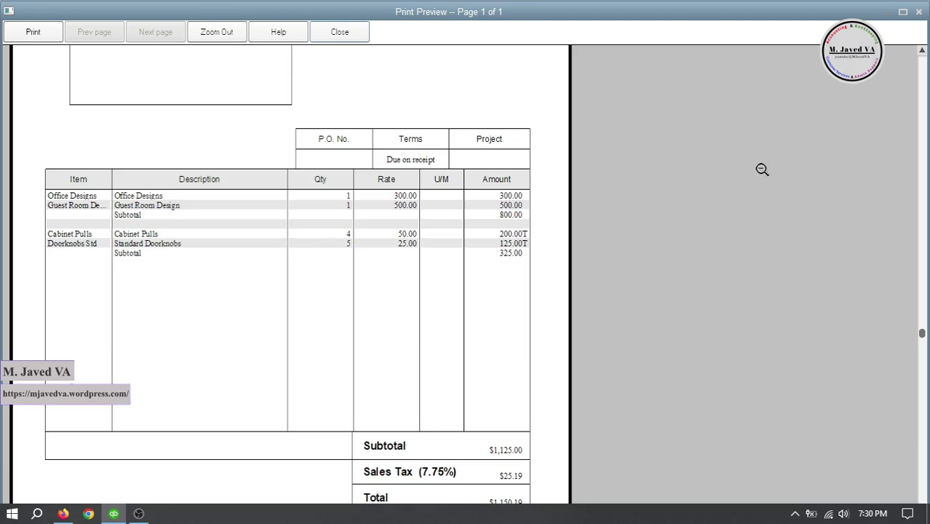
{"action": "left_click", "coordinate": [918, 13]}
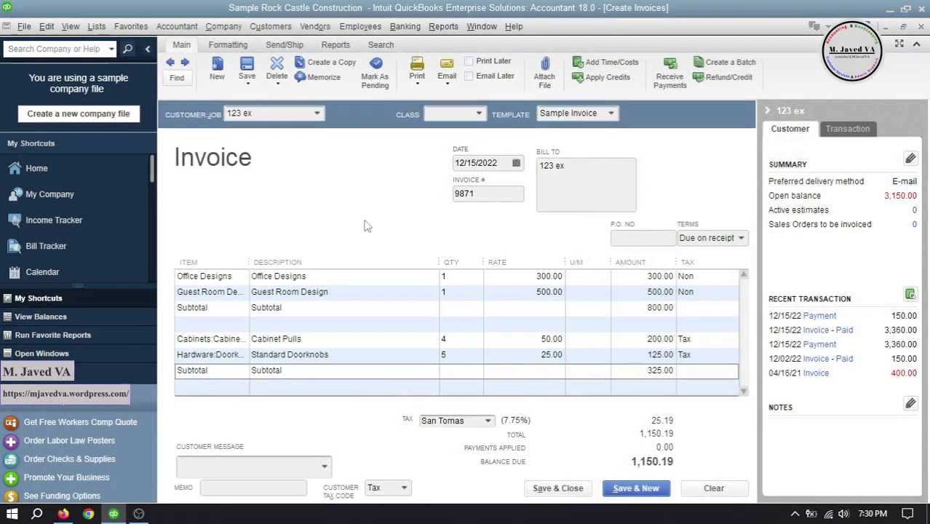
Shorten the description of the Office Designs line to "Designs"
{"action": "left_click", "coordinate": [370, 276]}
{"action": "left_click", "coordinate": [369, 276]}
{"action": "key", "text": "Home"}
{"action": "key", "text": "Delete"}
{"action": "key", "text": "Delete"}
{"action": "key", "text": "Delete"}
{"action": "key", "text": "Delete"}
{"action": "key", "text": "Delete"}
{"action": "key", "text": "Delete"}
{"action": "key", "text": "Delete"}
Append "sdafdsa" to the Guest Room Design description and "asfdasf" to Cabinet Pulls, and replace the doorknobs description with "asdfsdafdsa"
{"action": "left_click", "coordinate": [357, 291]}
{"action": "left_click", "coordinate": [307, 292]}
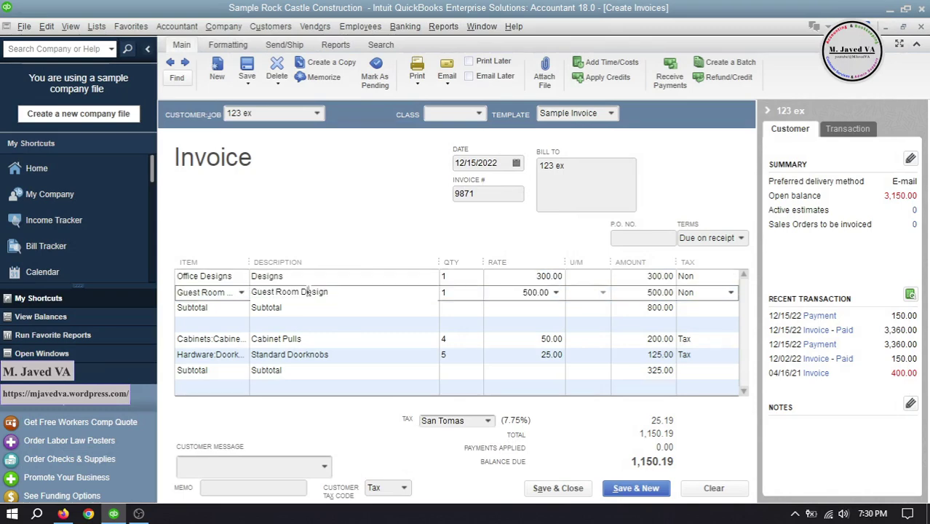
{"action": "type", "text": "sdafdsa"}
{"action": "left_click", "coordinate": [369, 339]}
{"action": "type", "text": "asfdasf"}
{"action": "key", "text": "Down"}
{"action": "key", "text": "Delete"}
{"action": "type", "text": "asdfdsa"}
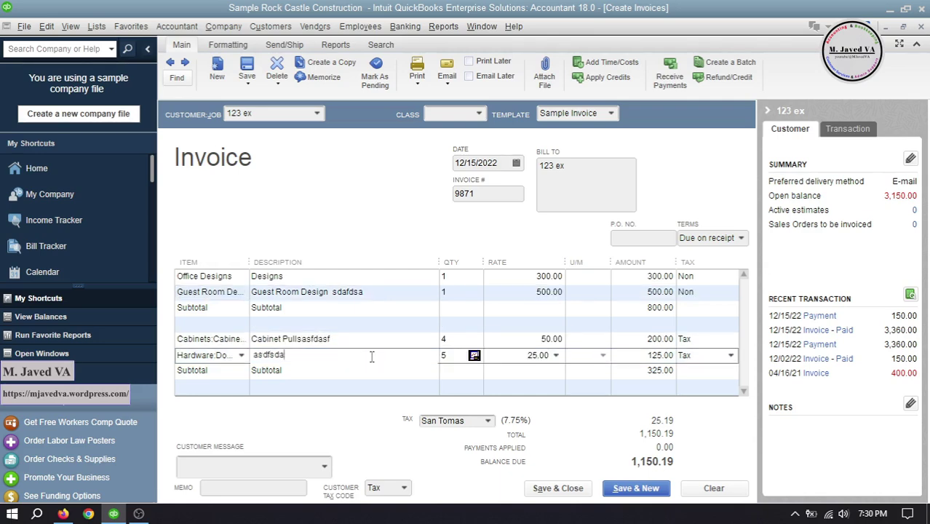
{"action": "left_click", "coordinate": [373, 339]}
Add a Discount item on the line below the second subtotal
{"action": "left_click", "coordinate": [378, 384]}
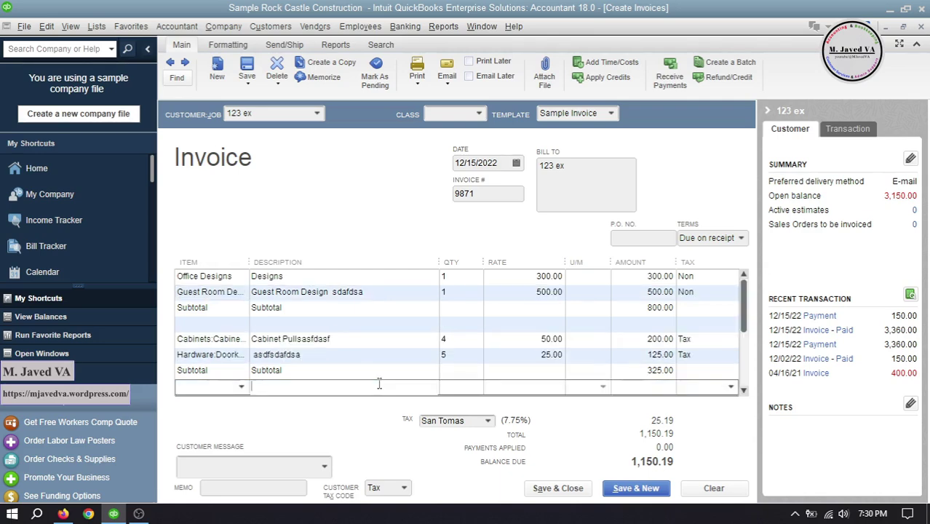
{"action": "left_click", "coordinate": [232, 387]}
{"action": "type", "text": "Discou"}
{"action": "key", "text": "Tab"}
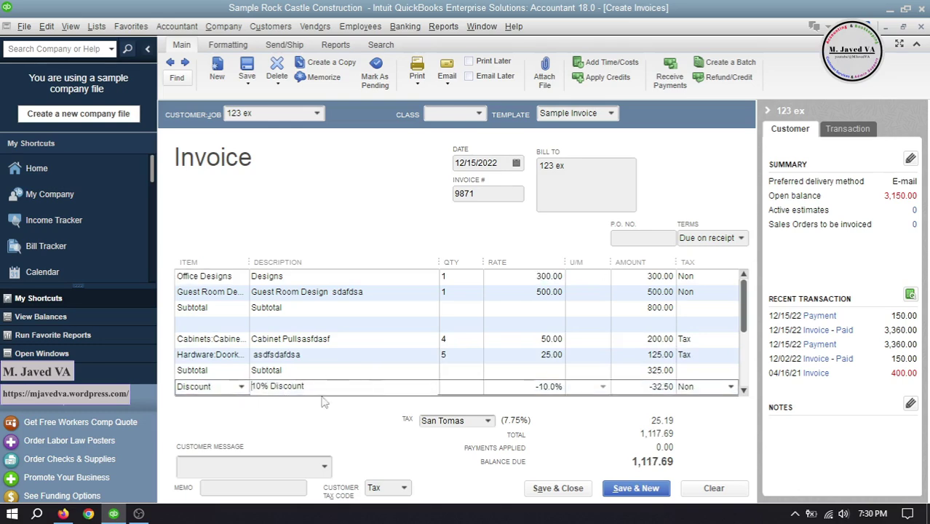
Set the rate of the Discount line to -5%
{"action": "left_click", "coordinate": [512, 386]}
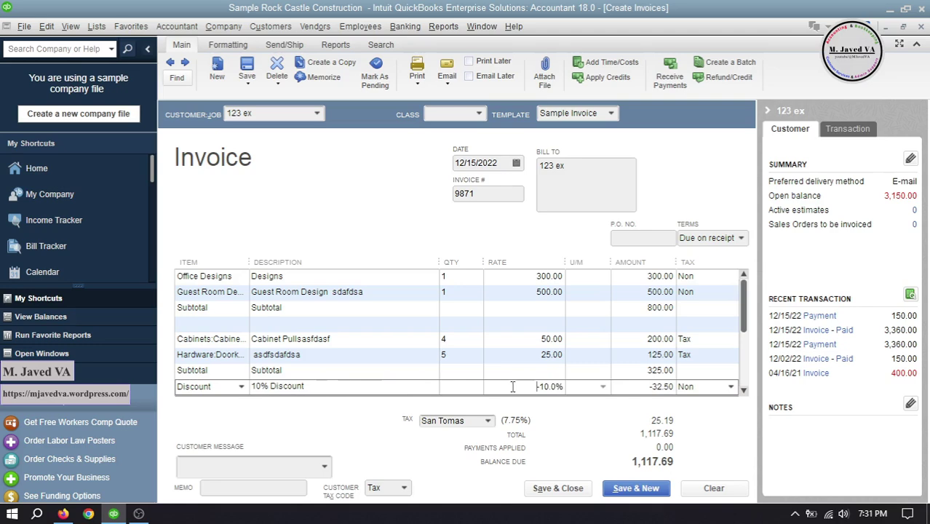
{"action": "left_click_drag", "start_coordinate": [505, 386], "coordinate": [609, 379]}
{"action": "type", "text": "-5%"}
{"action": "left_click", "coordinate": [426, 384]}
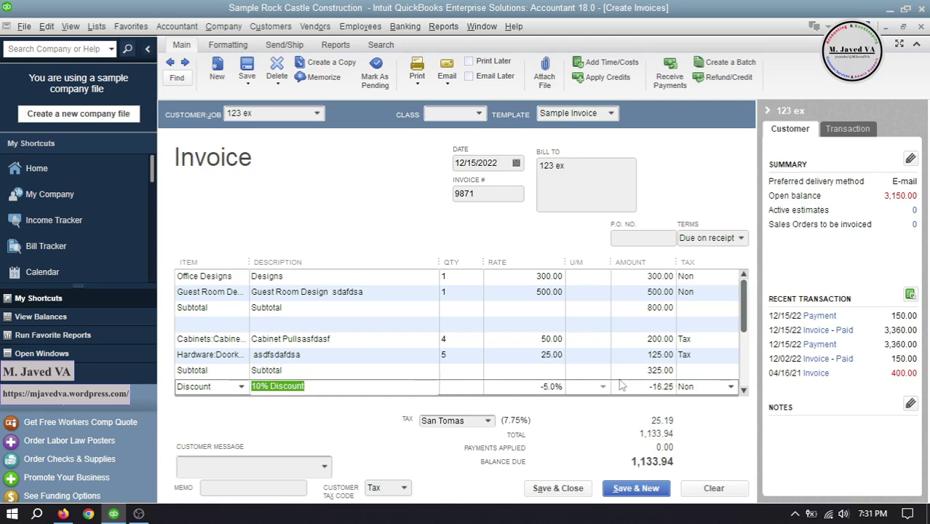
Set the rate of the Discount line to a flat amount of -25
{"action": "left_click", "coordinate": [572, 388]}
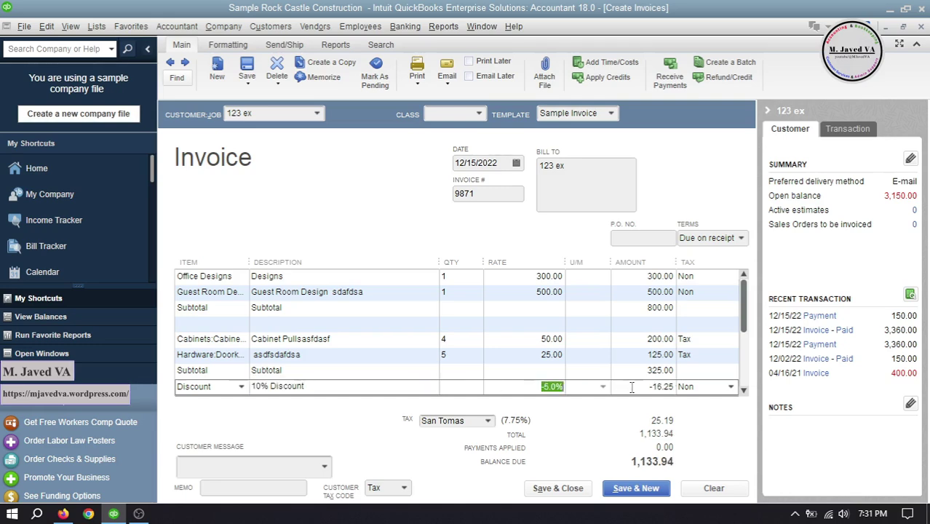
{"action": "type", "text": "-25"}
{"action": "left_click", "coordinate": [390, 381]}
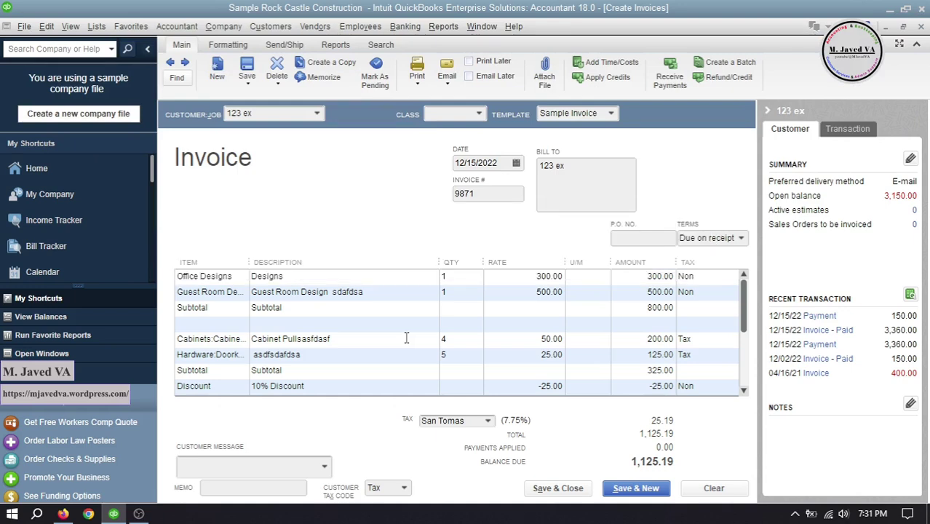
{"action": "left_click", "coordinate": [407, 338]}
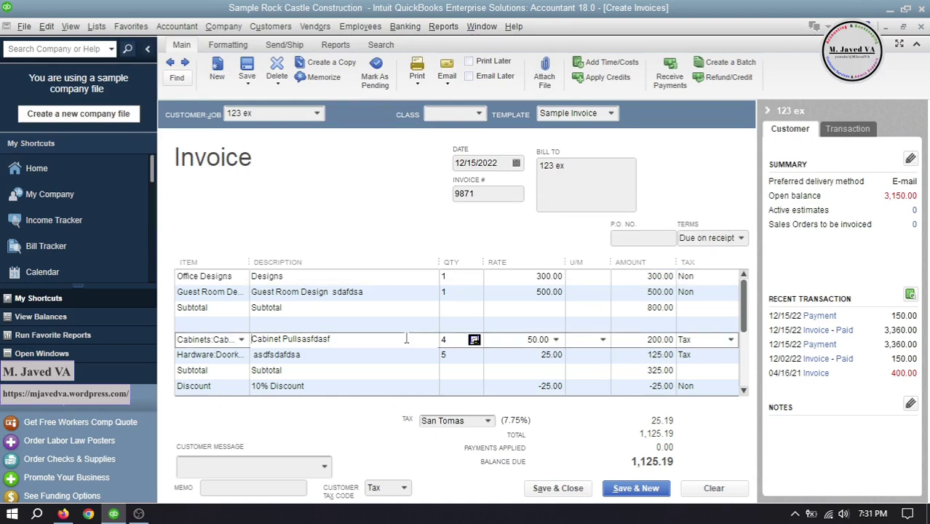
Preview the printed invoice with the edited descriptions and discount line, and close the preview
{"action": "left_click", "coordinate": [422, 80]}
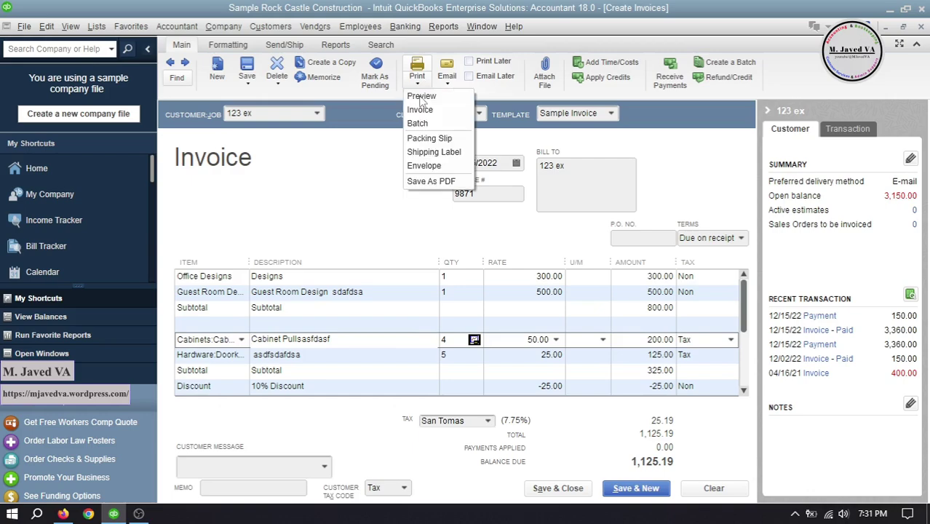
{"action": "left_click", "coordinate": [429, 96]}
{"action": "left_click", "coordinate": [275, 314]}
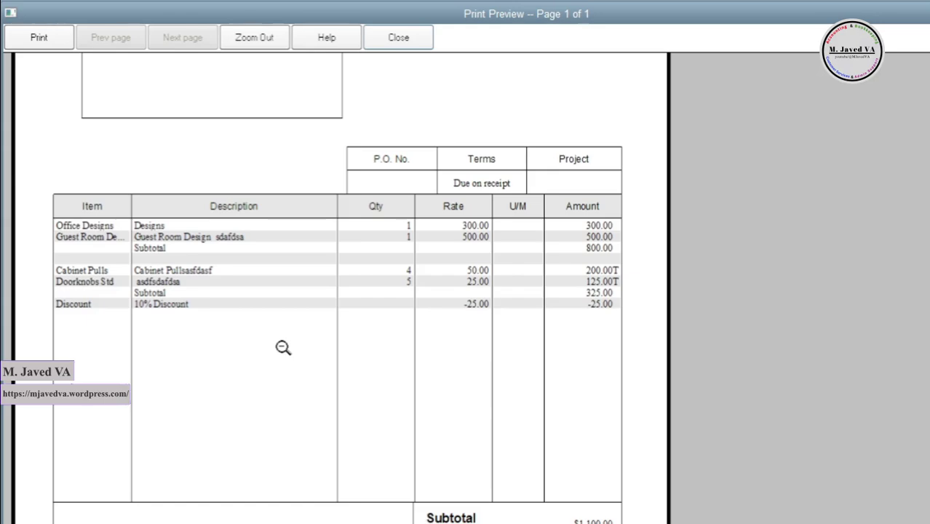
{"action": "left_click", "coordinate": [921, 14]}
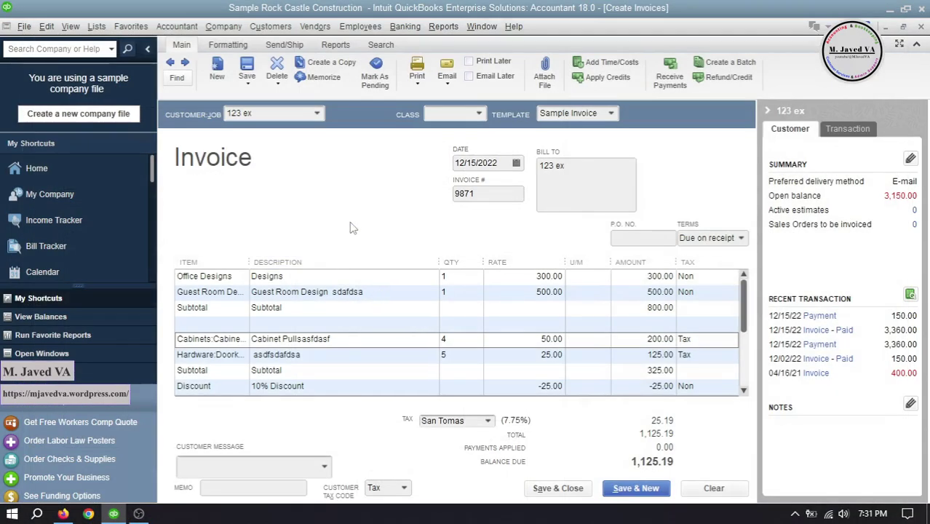
Open the data layout customization of the Sample Invoice template and include the Other 1 column in print and on screen
{"action": "left_click", "coordinate": [231, 45]}
{"action": "left_click", "coordinate": [295, 80]}
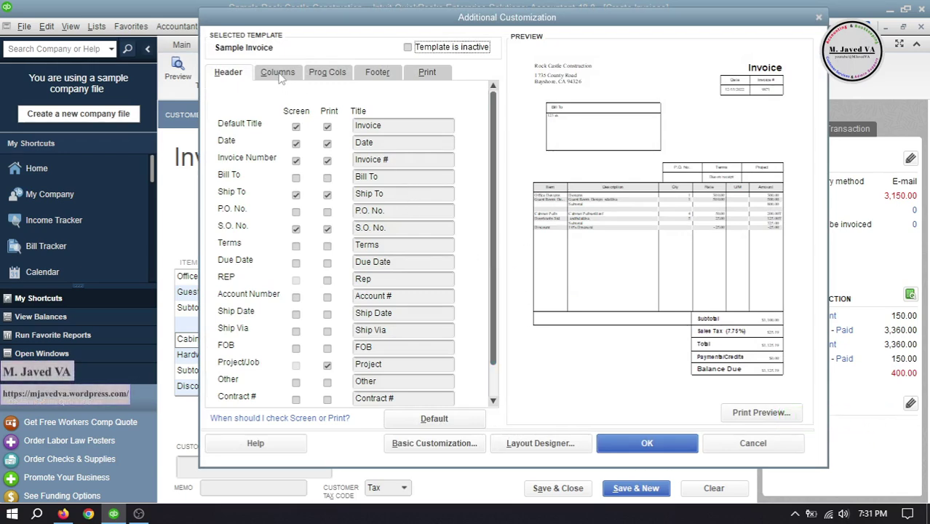
{"action": "left_click", "coordinate": [280, 75]}
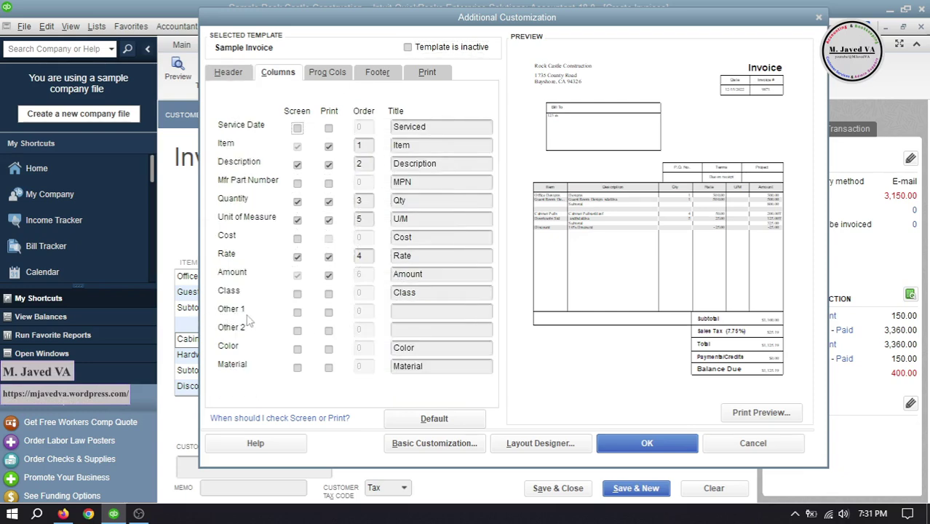
{"action": "left_click", "coordinate": [328, 312]}
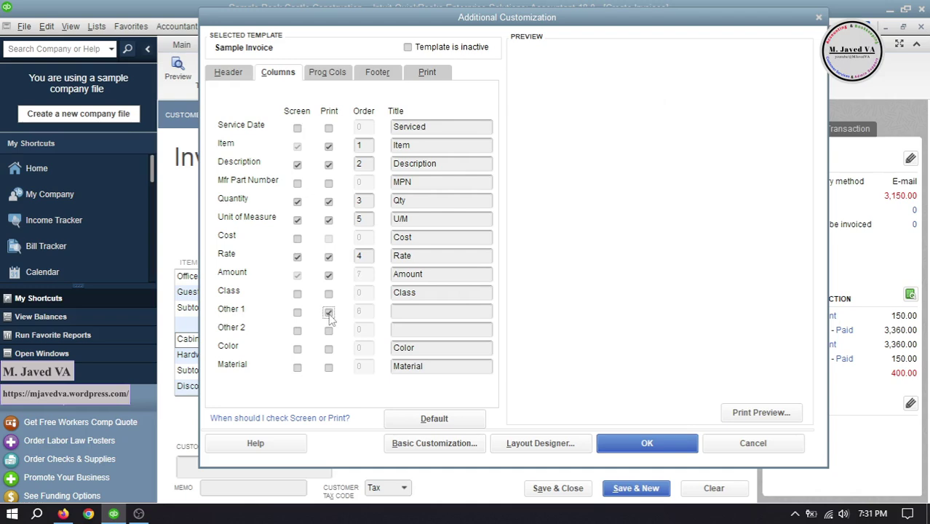
{"action": "left_click", "coordinate": [297, 312]}
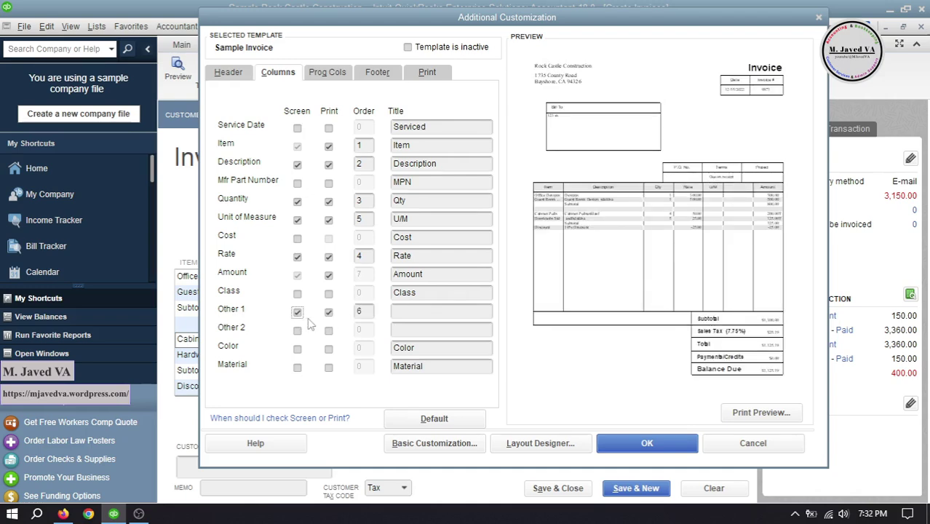
Title the Other 1 column "Sub-Totals" and save the template customization
{"action": "left_click", "coordinate": [418, 310]}
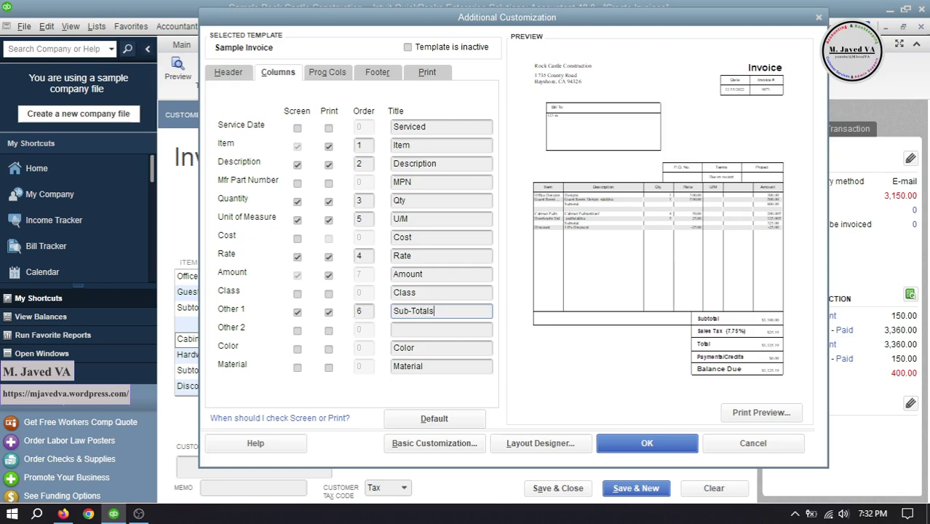
{"action": "left_click", "coordinate": [441, 330]}
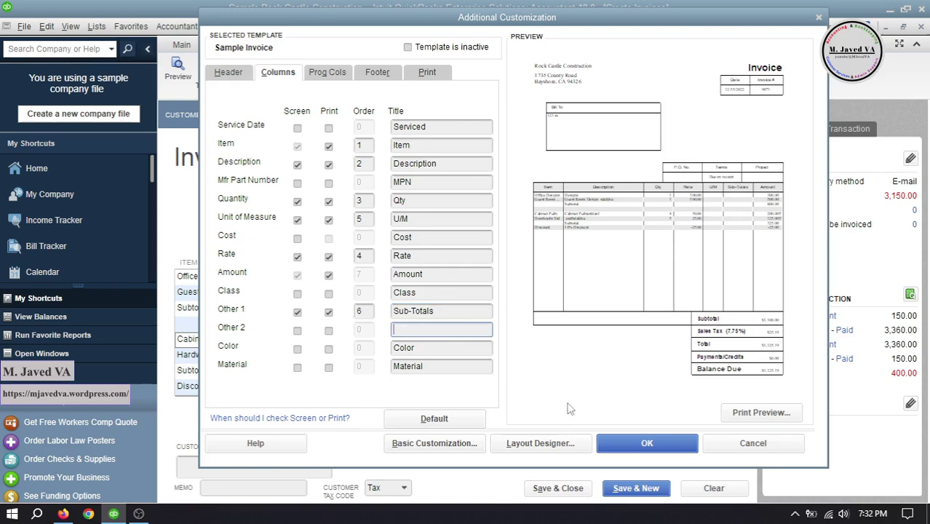
{"action": "left_click", "coordinate": [636, 440]}
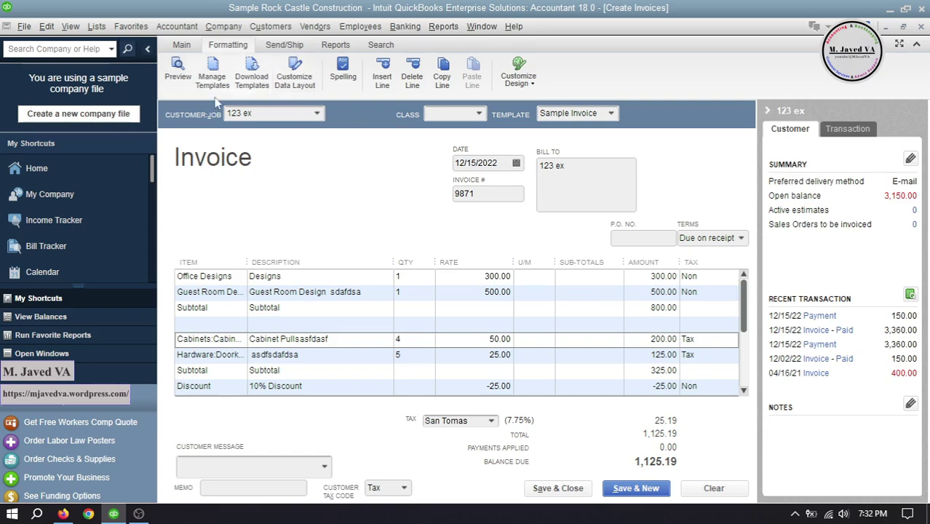
Preview the printed invoice and examine its line-item table with the Sub-Totals column up close
{"action": "left_click", "coordinate": [180, 71]}
{"action": "left_click", "coordinate": [251, 291]}
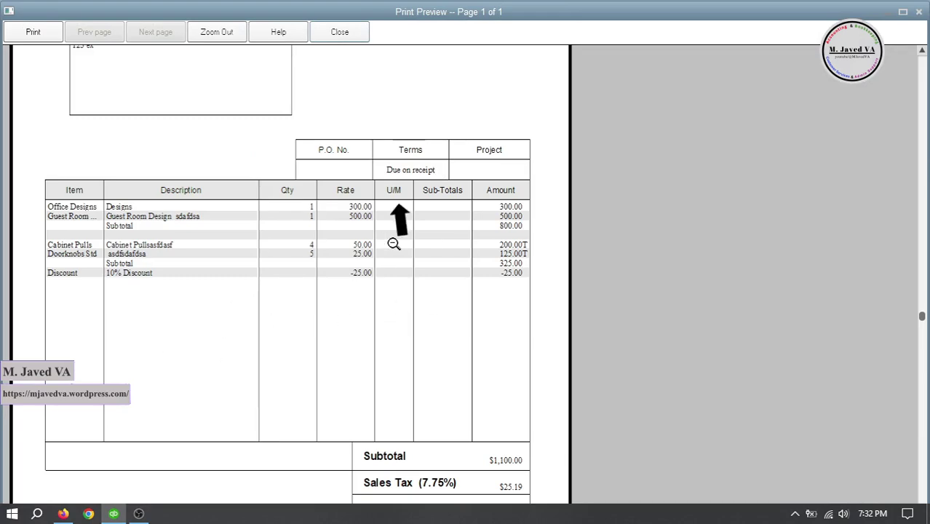
Close the preview, reopen the Sample Invoice data layout customization, and exclude the Unit of Measure column from print and screen
{"action": "left_click", "coordinate": [919, 12]}
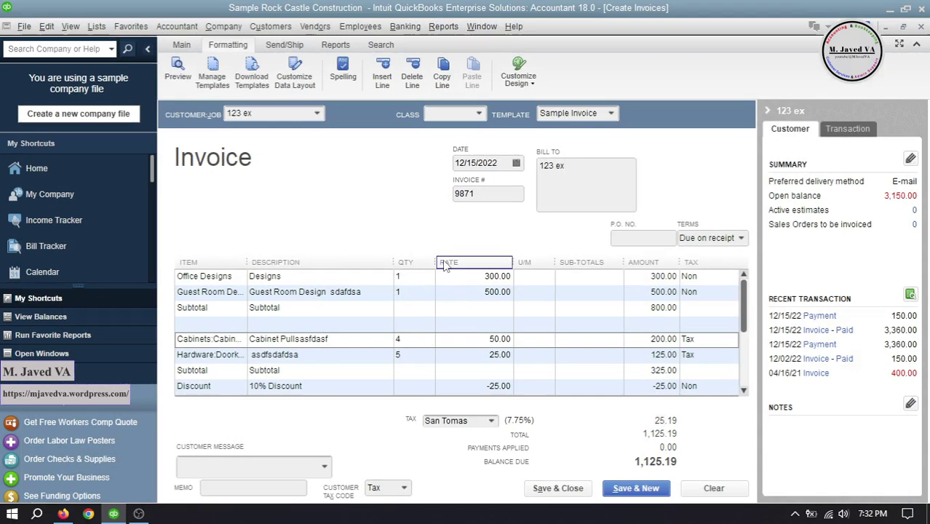
{"action": "left_click", "coordinate": [305, 86]}
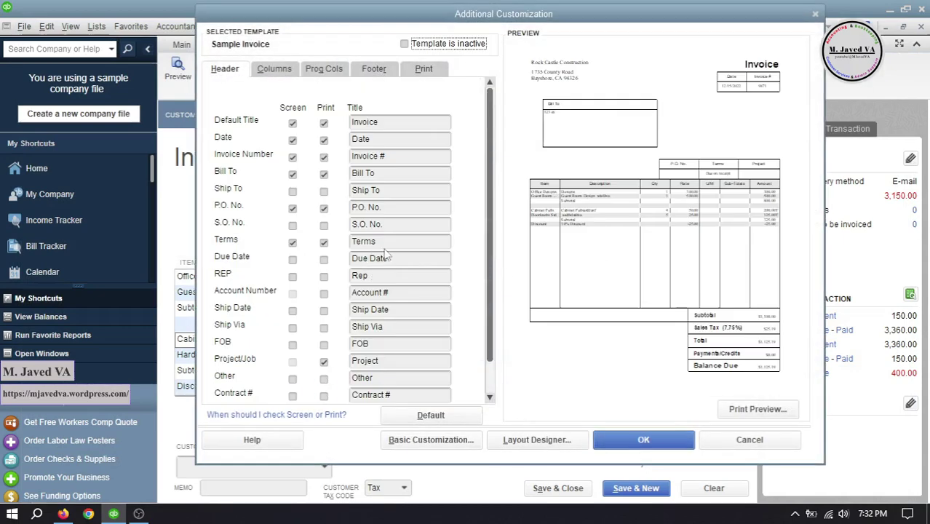
{"action": "left_click", "coordinate": [271, 72]}
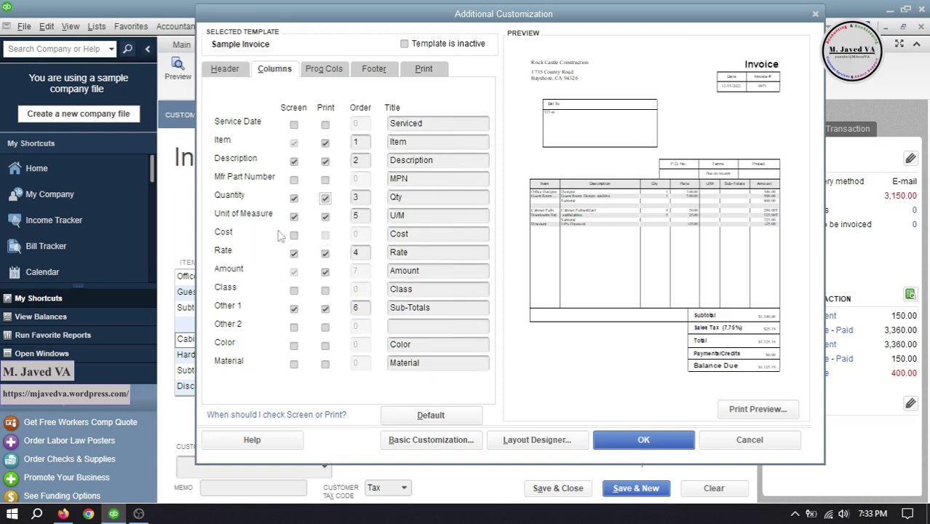
{"action": "left_click", "coordinate": [325, 235]}
{"action": "left_click", "coordinate": [411, 280]}
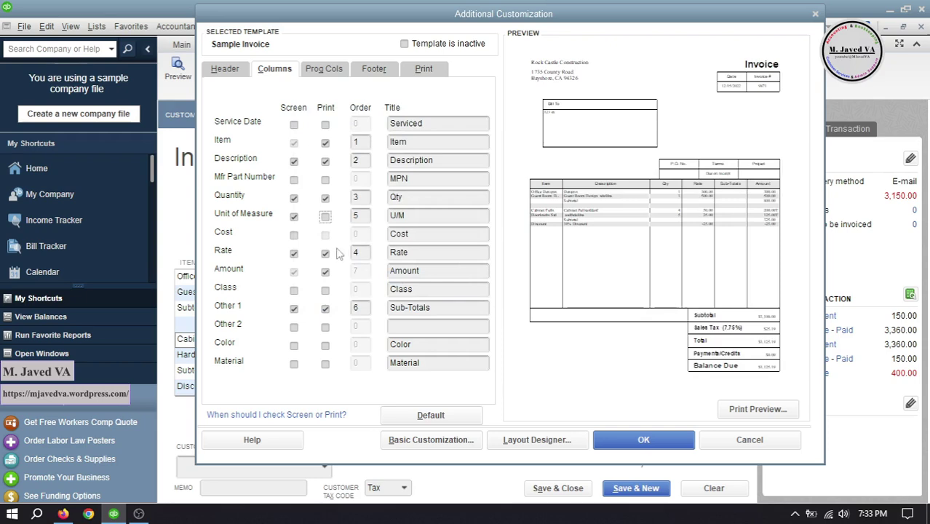
{"action": "left_click", "coordinate": [294, 218]}
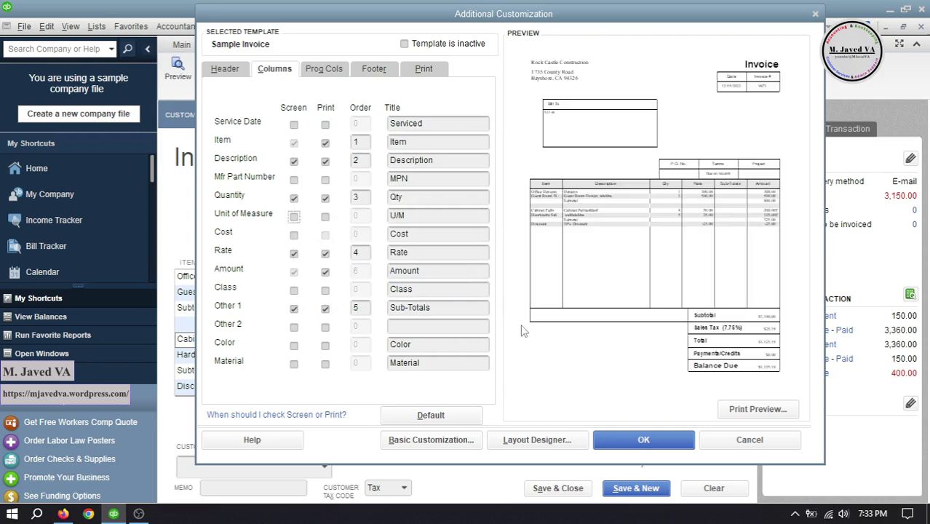
Preview the printed invoice without the U/M column, examine its line-item table up close, and close the preview
{"action": "left_click", "coordinate": [735, 419]}
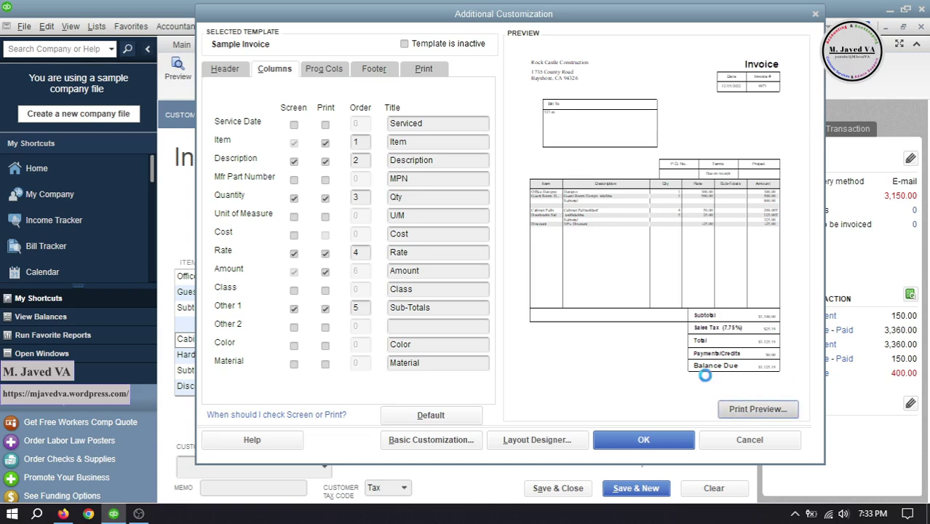
{"action": "left_click", "coordinate": [245, 297]}
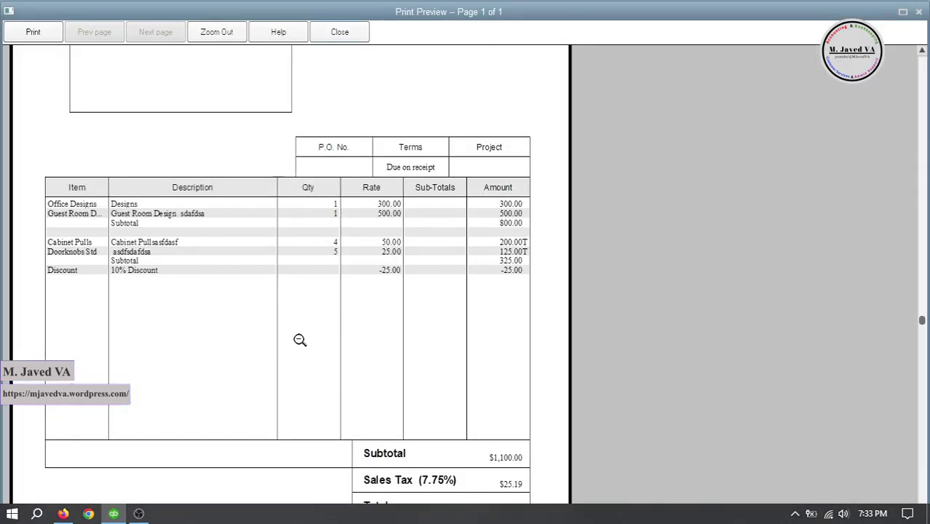
{"action": "left_click", "coordinate": [918, 11]}
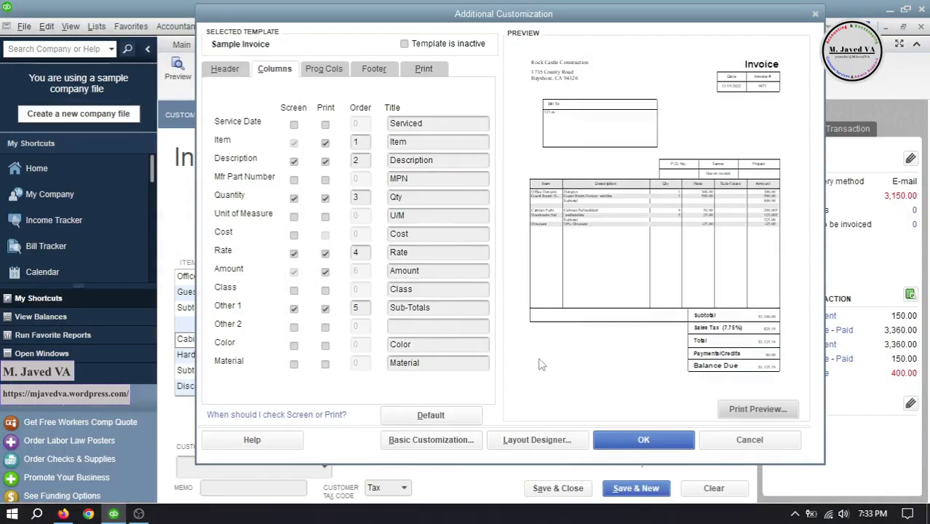
Open the template in the Layout Designer and set the text color of the Item column's data field to white
{"action": "left_click", "coordinate": [531, 437]}
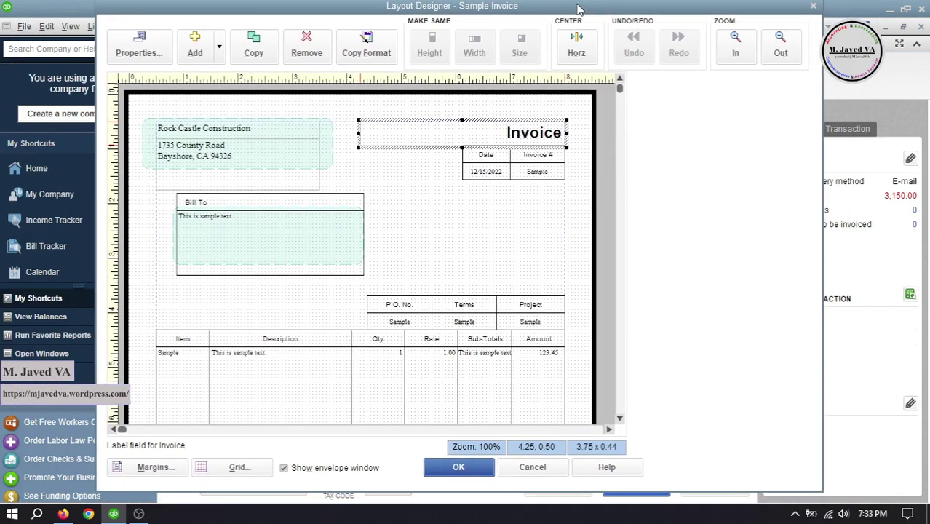
{"action": "left_click_drag", "start_coordinate": [619, 95], "coordinate": [620, 266]}
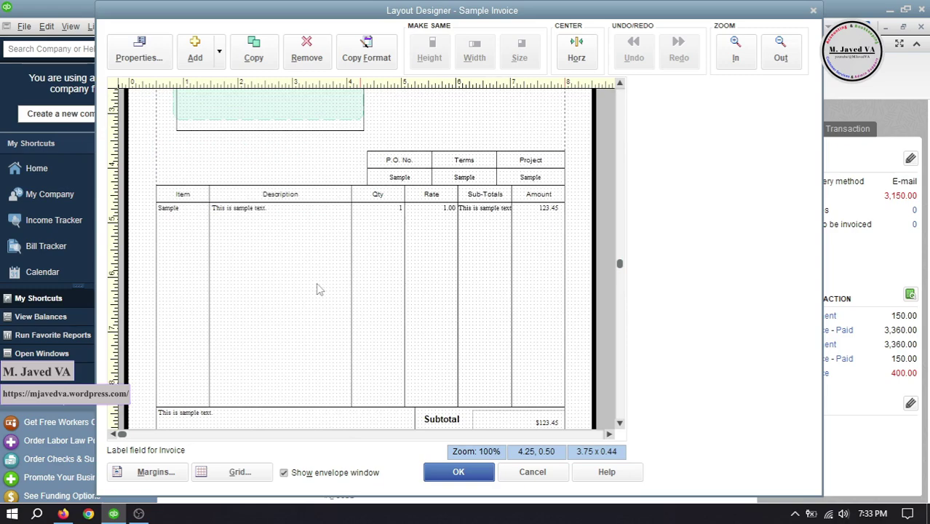
{"action": "left_click", "coordinate": [195, 260]}
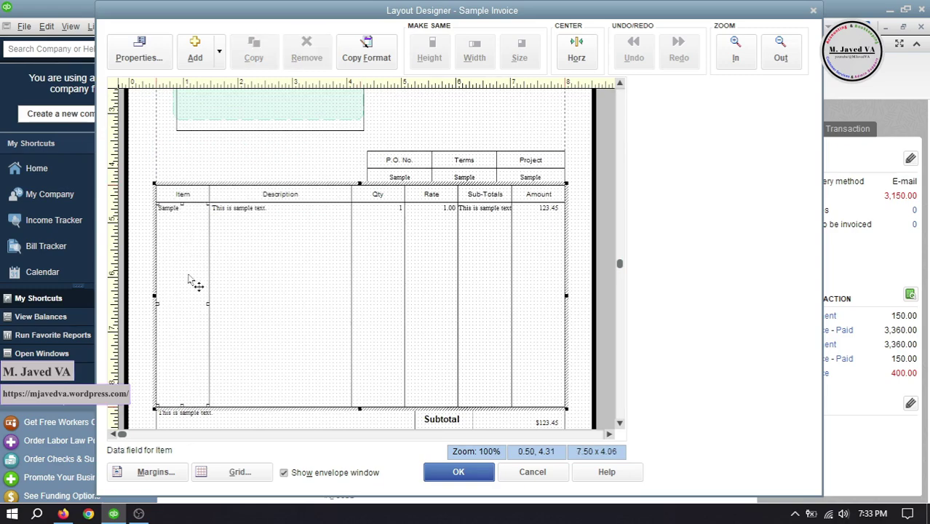
{"action": "double_click", "coordinate": [185, 278]}
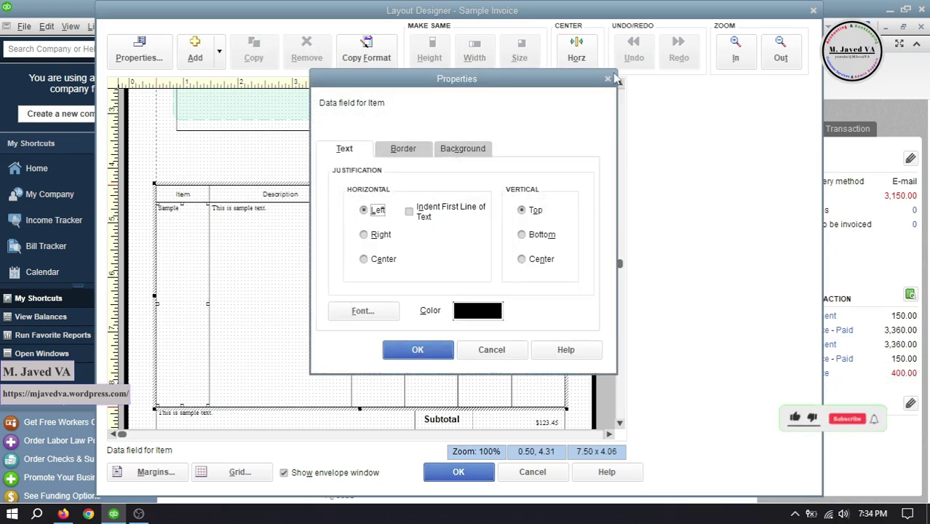
{"action": "left_click", "coordinate": [608, 78]}
{"action": "right_click", "coordinate": [191, 261]}
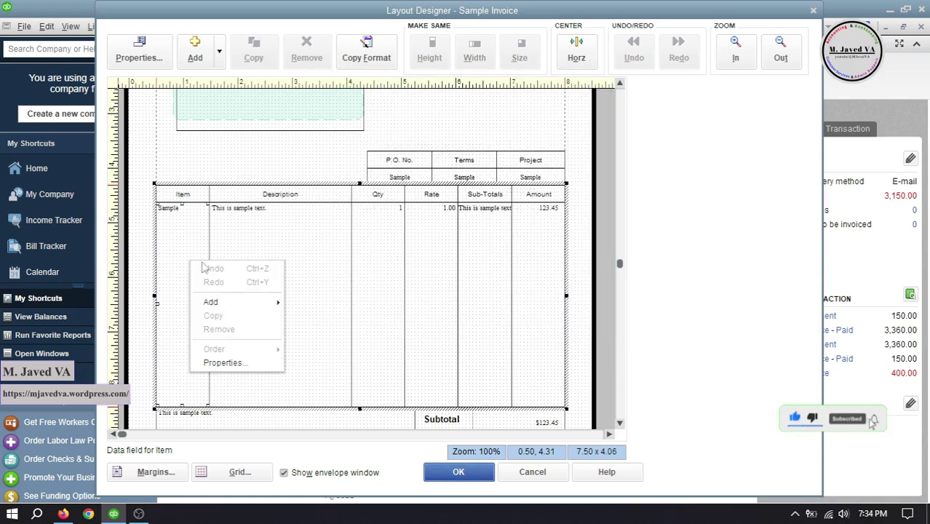
{"action": "left_click", "coordinate": [227, 362]}
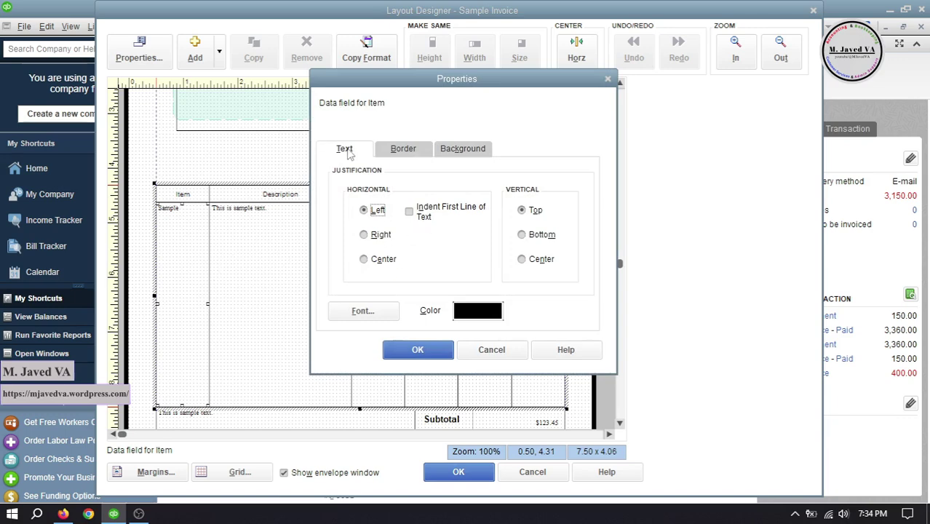
{"action": "left_click", "coordinate": [465, 310]}
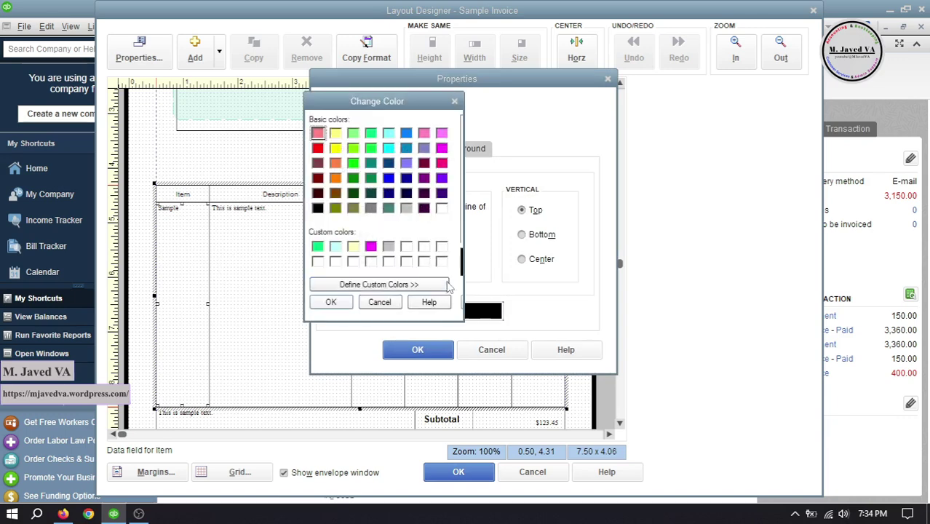
{"action": "left_click", "coordinate": [441, 209]}
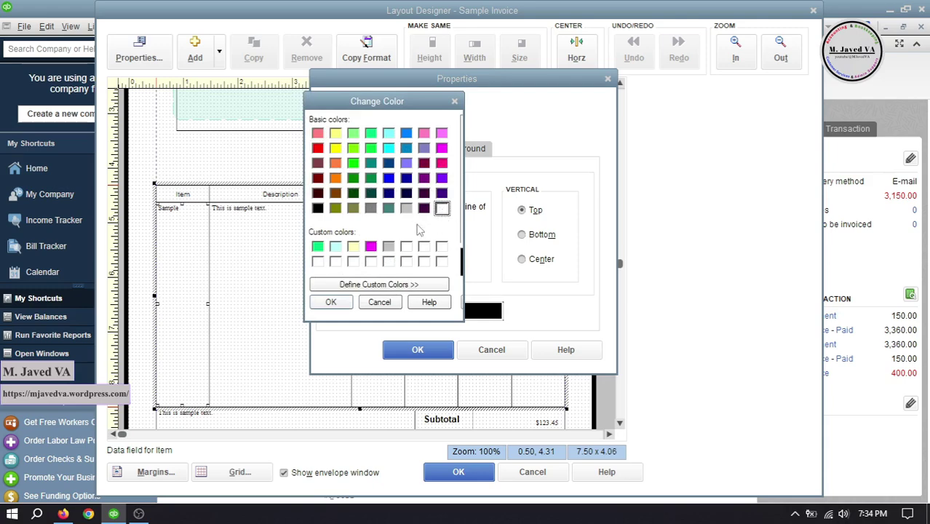
{"action": "left_click", "coordinate": [334, 302]}
{"action": "left_click", "coordinate": [427, 350]}
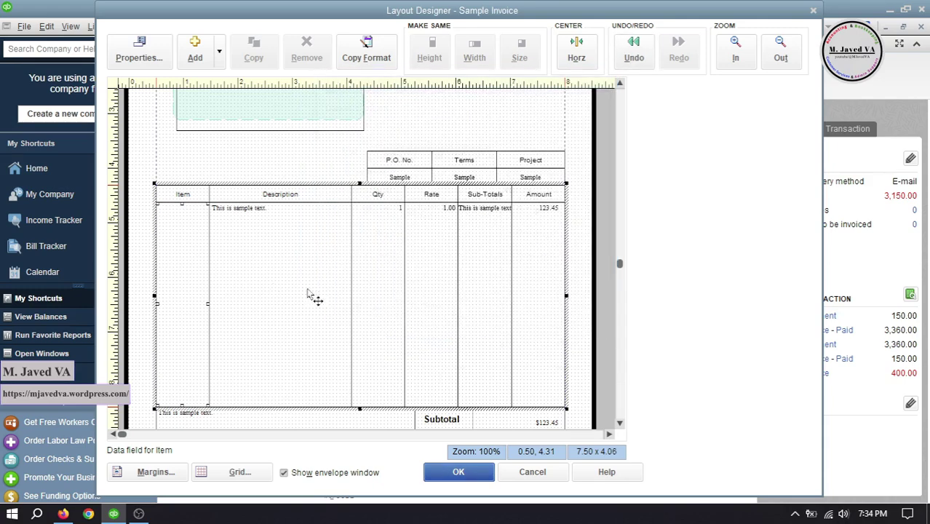
Set the text color of the Amount column's data field to white and accept the layout changes
{"action": "double_click", "coordinate": [538, 314]}
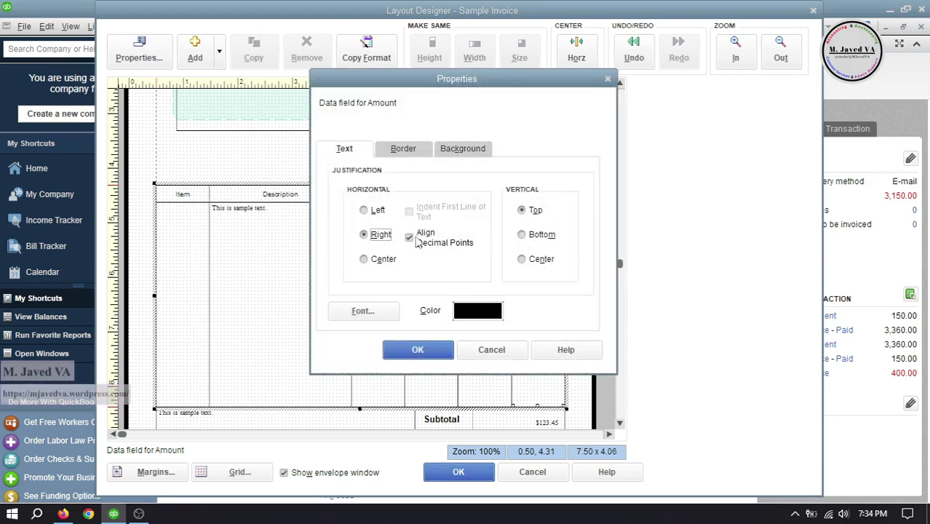
{"action": "left_click", "coordinate": [482, 311]}
{"action": "left_click", "coordinate": [442, 209]}
{"action": "left_click", "coordinate": [331, 302]}
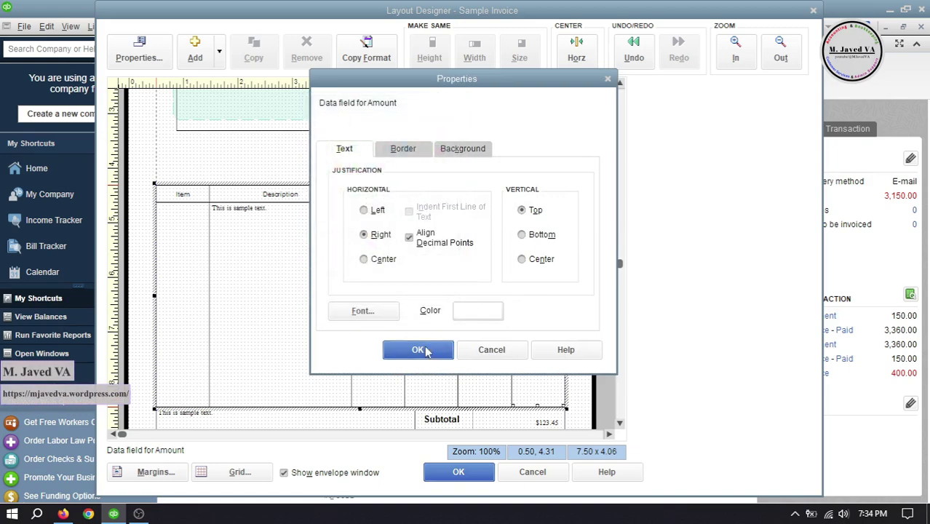
{"action": "left_click", "coordinate": [418, 349]}
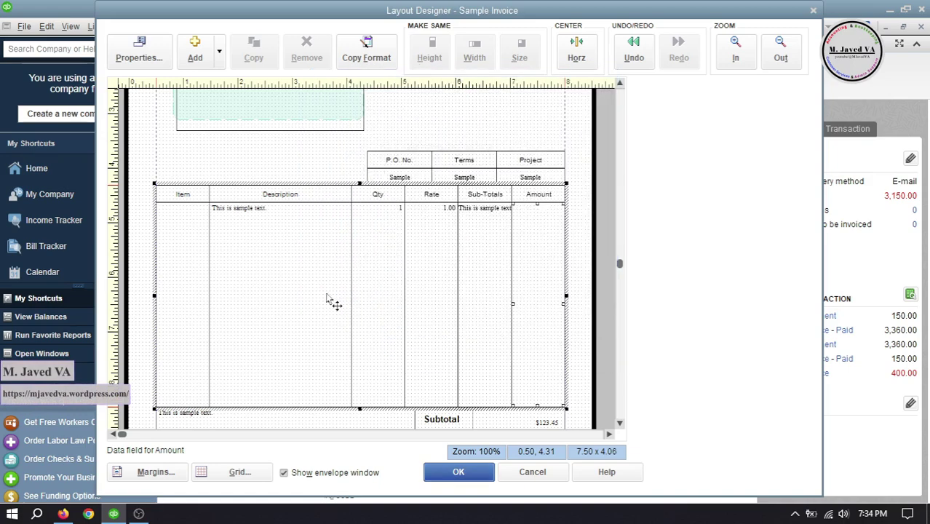
{"action": "left_click", "coordinate": [458, 472]}
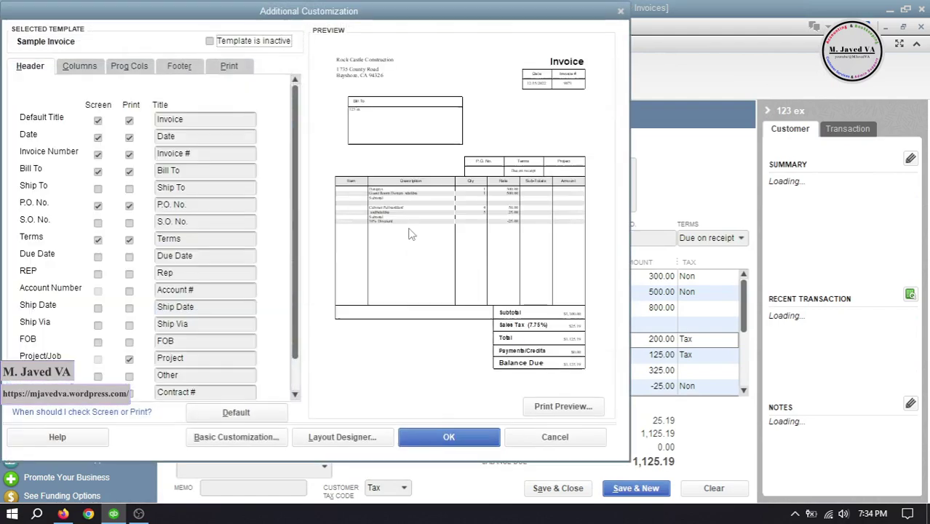
Check the line-item table in the print preview, close the preview, and save the template customization
{"action": "left_click", "coordinate": [550, 407]}
{"action": "left_click", "coordinate": [237, 272]}
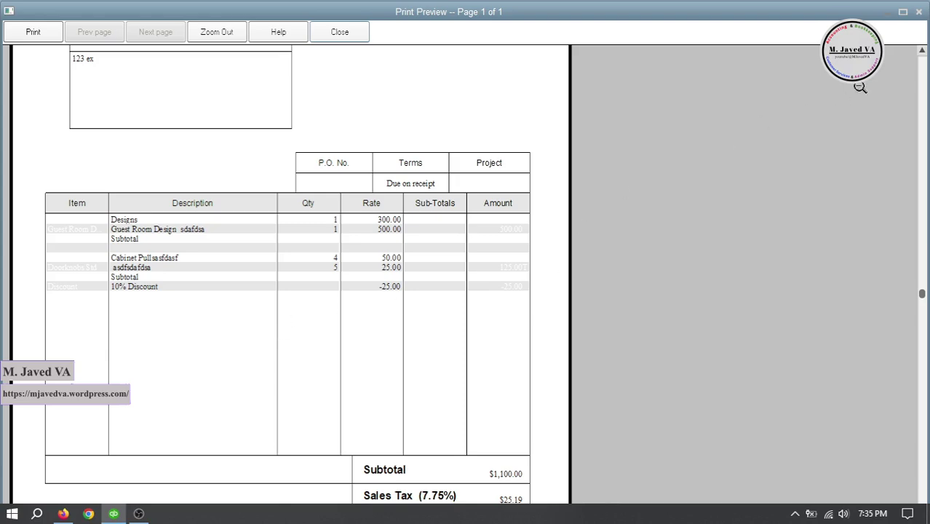
{"action": "left_click", "coordinate": [916, 16]}
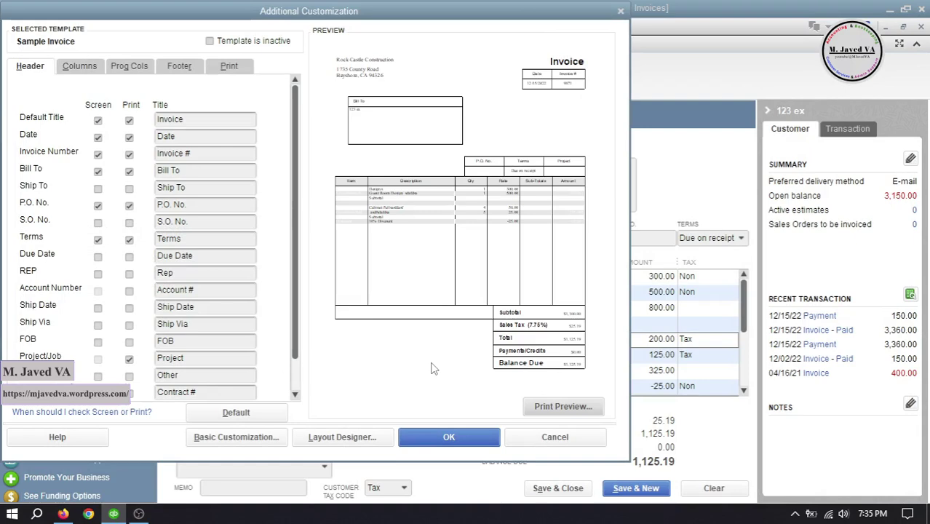
{"action": "left_click", "coordinate": [449, 437]}
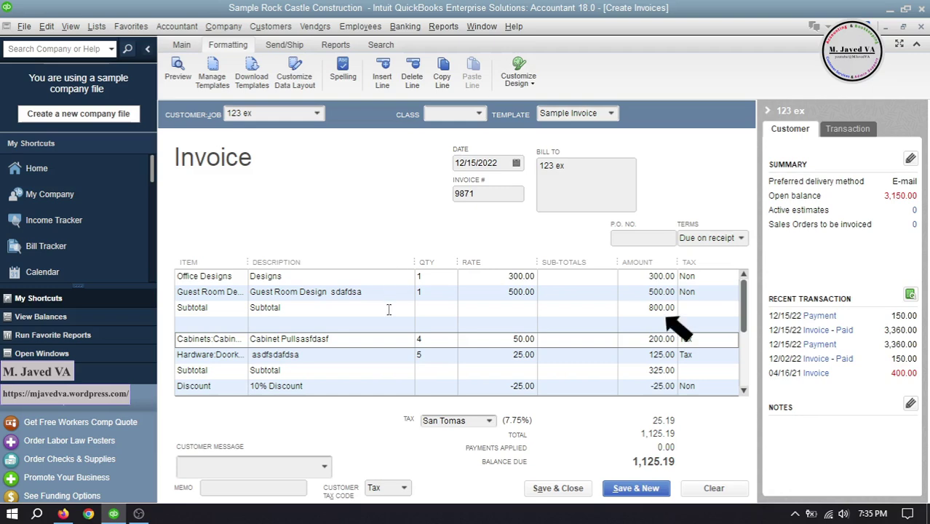
Enter 800 for the first Subtotal line and 300 for the second in the Sub-Totals column
{"action": "left_click", "coordinate": [558, 307]}
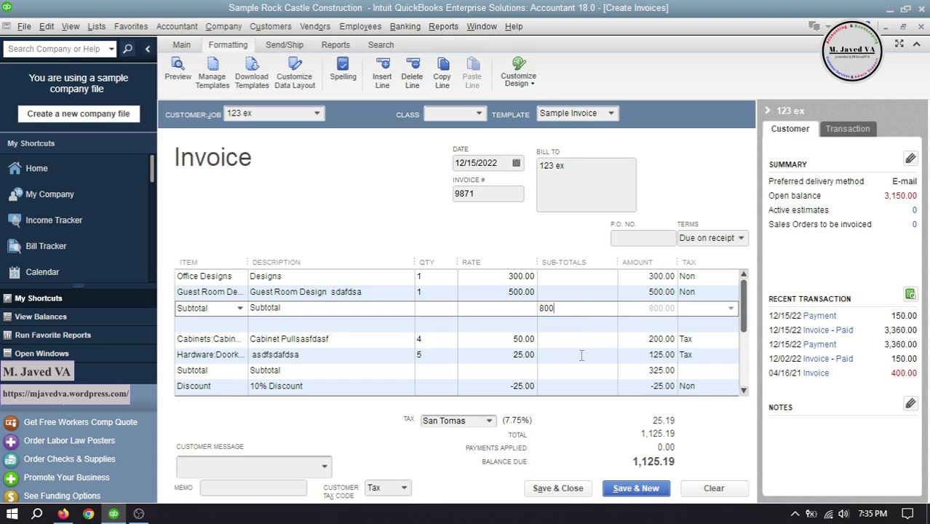
{"action": "left_click", "coordinate": [564, 371]}
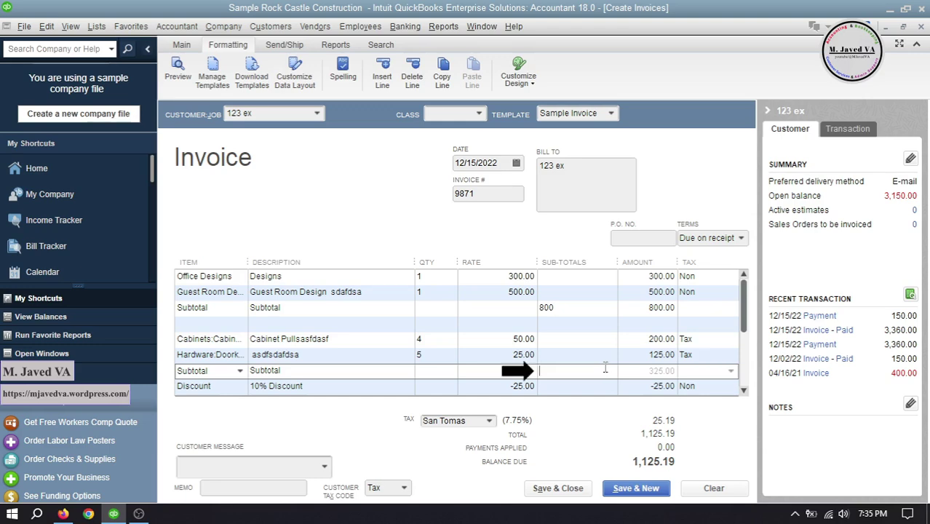
{"action": "type", "text": "300"}
{"action": "left_click", "coordinate": [381, 324]}
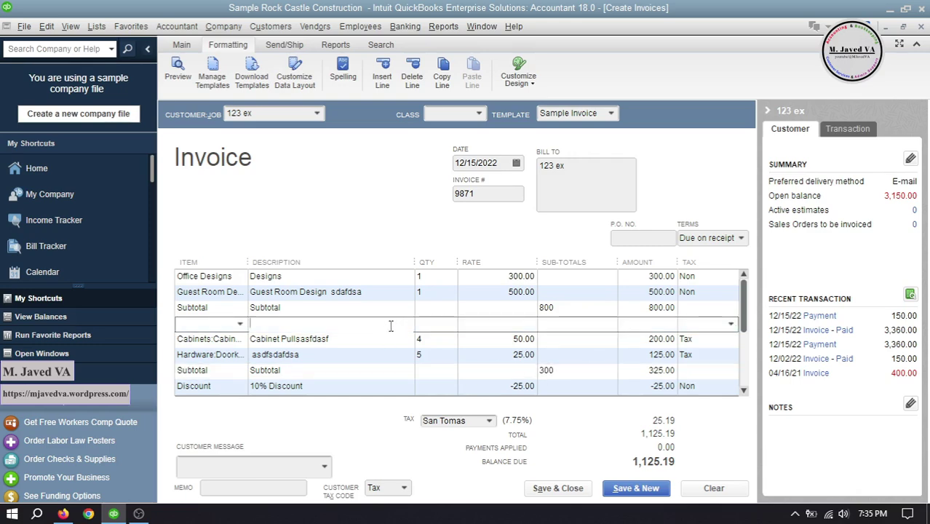
Preview the printed invoice with the Sub-Totals entries, examine the line-item table up close, and close the preview
{"action": "left_click", "coordinate": [178, 71]}
{"action": "left_click", "coordinate": [262, 320]}
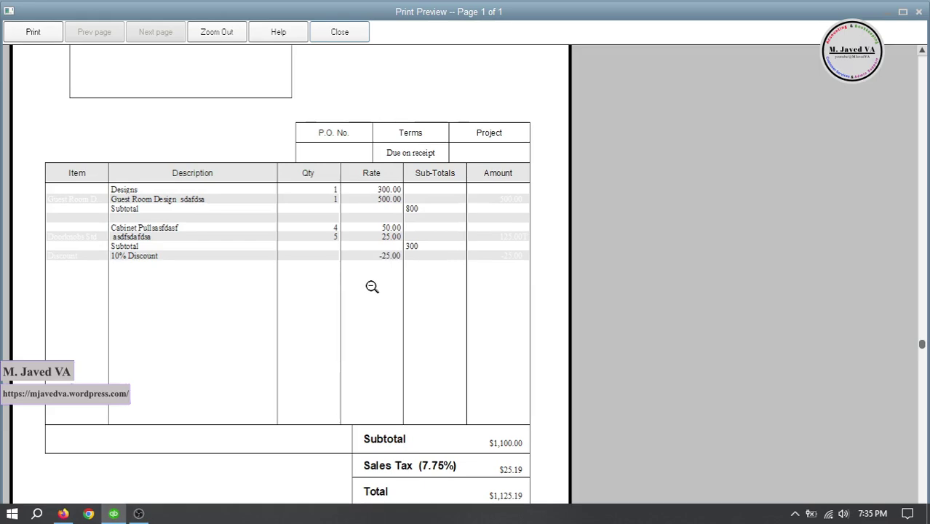
{"action": "left_click", "coordinate": [916, 15]}
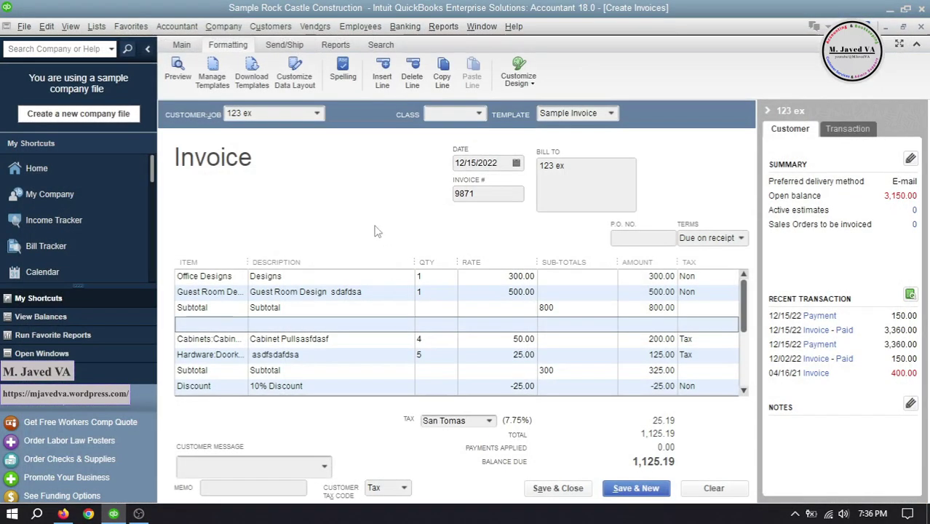
Open the print settings for this single invoice and preview its printout from there
{"action": "left_click", "coordinate": [179, 46]}
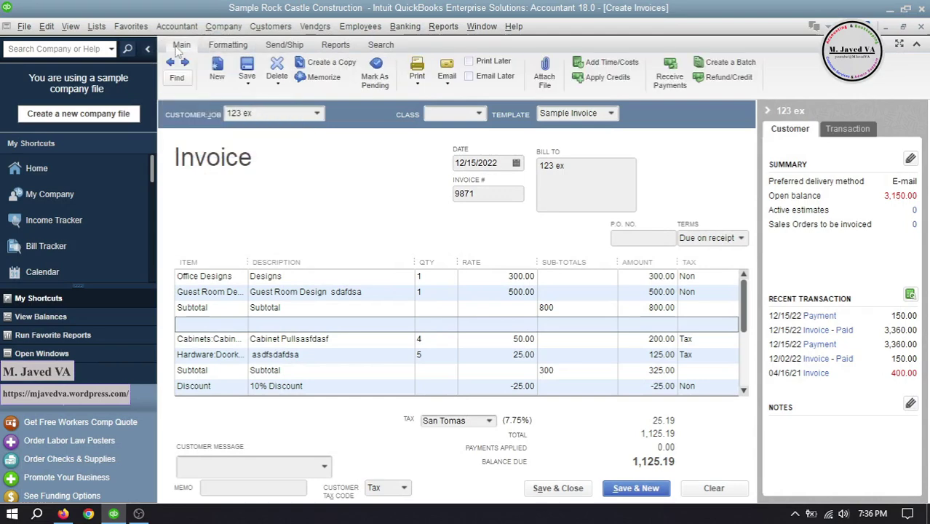
{"action": "left_click", "coordinate": [418, 87]}
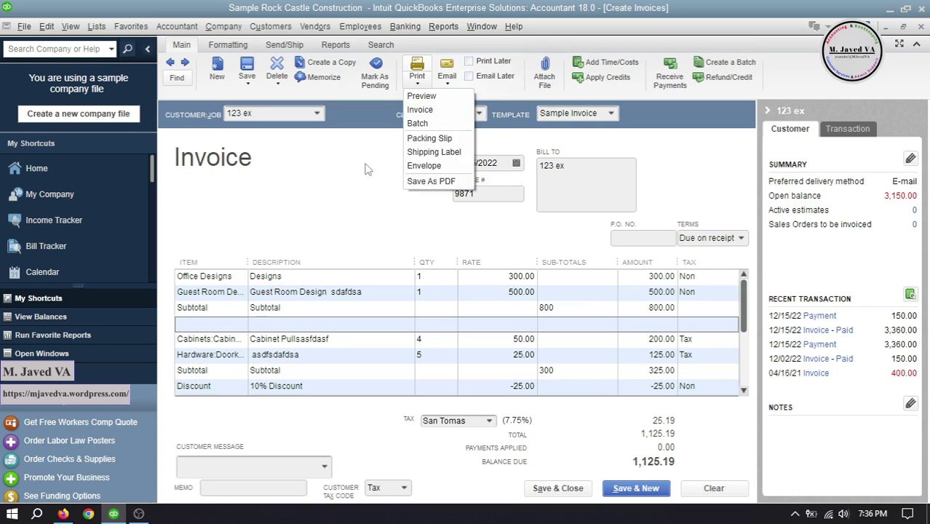
{"action": "left_click", "coordinate": [433, 73]}
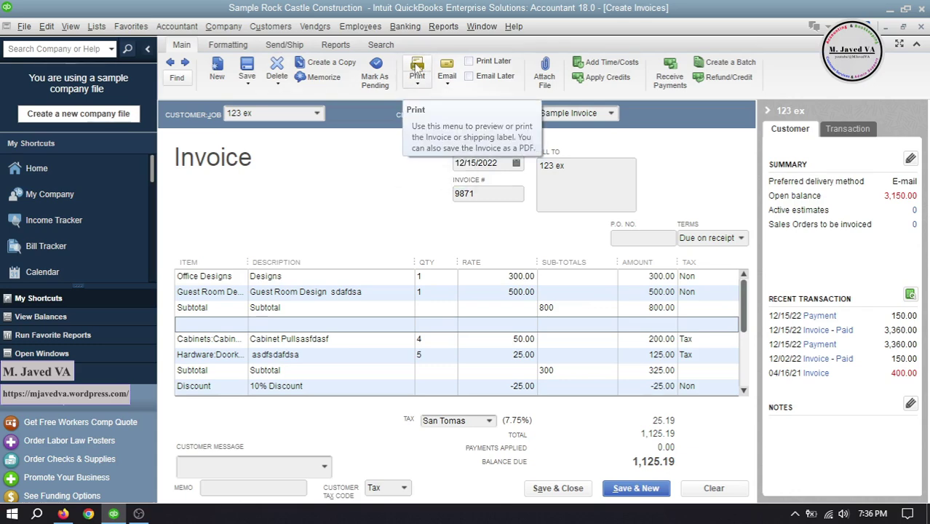
{"action": "left_click", "coordinate": [417, 67]}
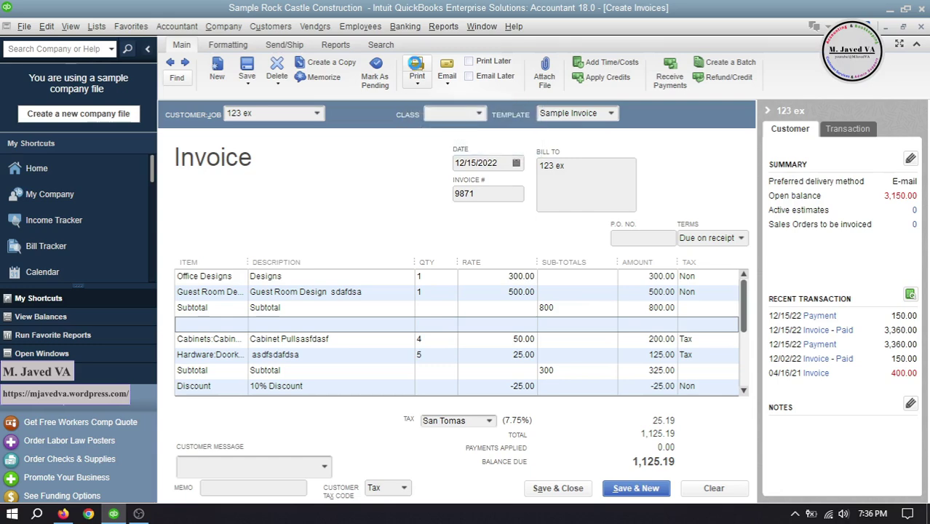
{"action": "left_click_drag", "start_coordinate": [447, 39], "coordinate": [470, 80]}
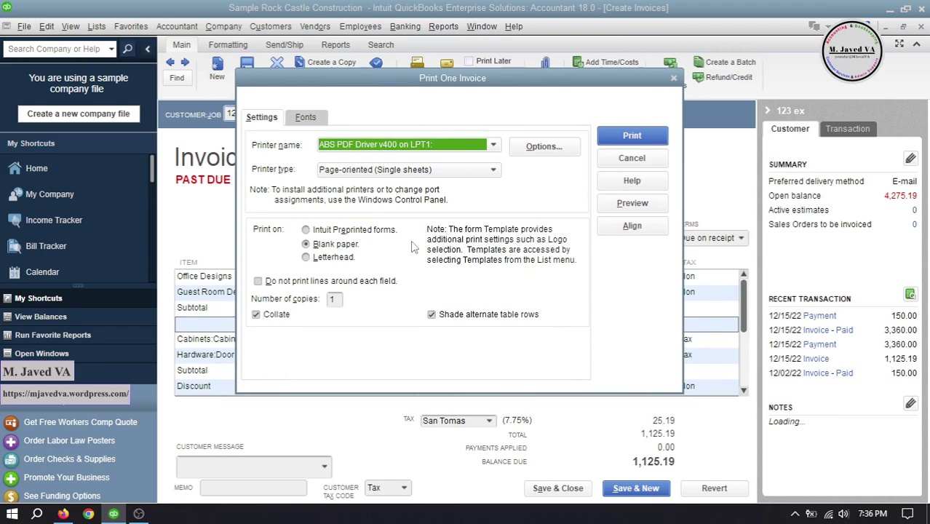
{"action": "left_click", "coordinate": [633, 203]}
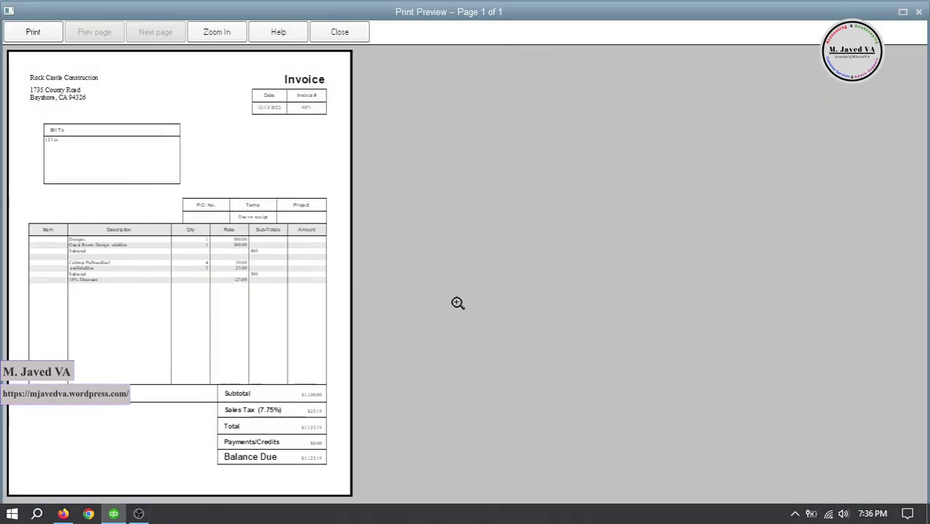
Turn off shading of alternate table rows in the invoice's print settings and re-check the line-item table in the preview
{"action": "left_click", "coordinate": [232, 301]}
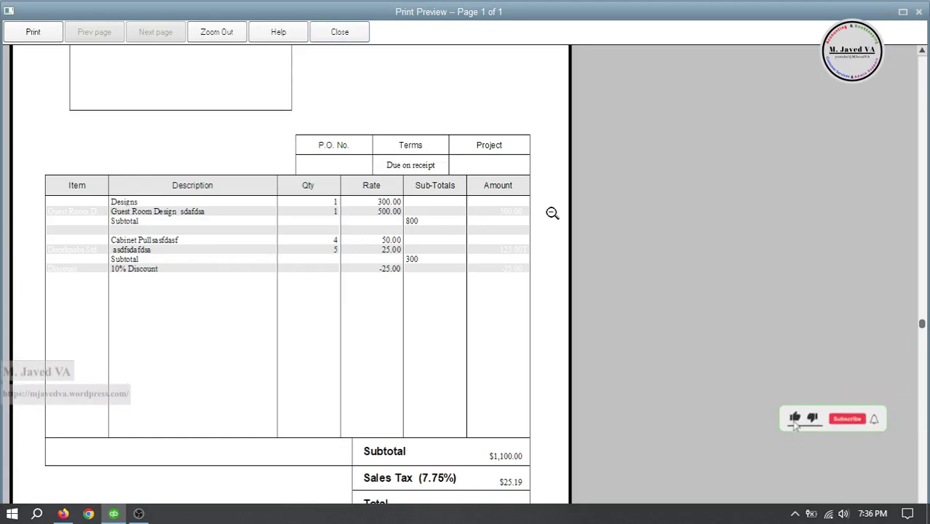
{"action": "left_click", "coordinate": [918, 11]}
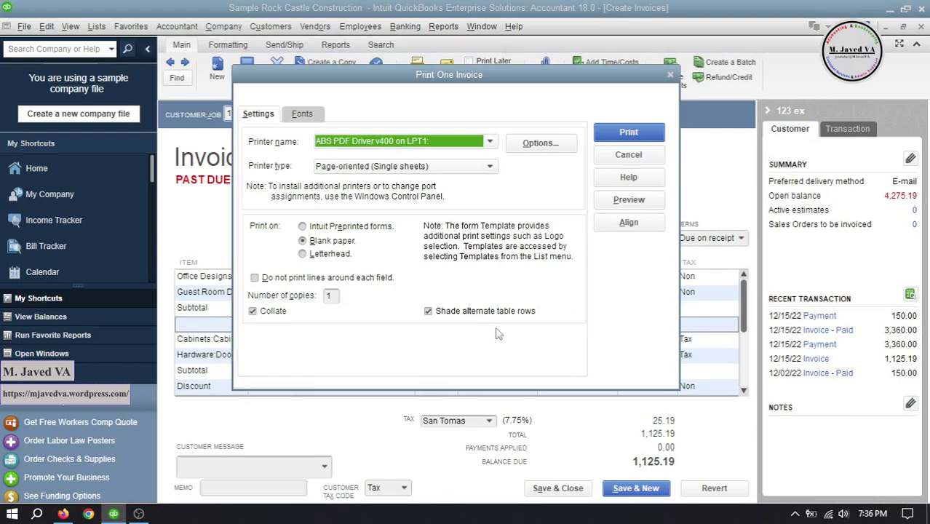
{"action": "left_click", "coordinate": [428, 311]}
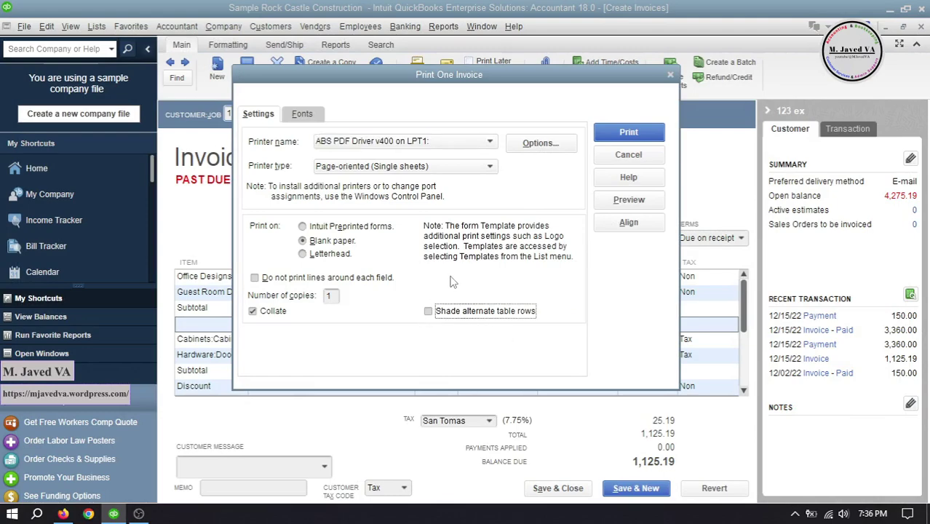
{"action": "left_click", "coordinate": [629, 200]}
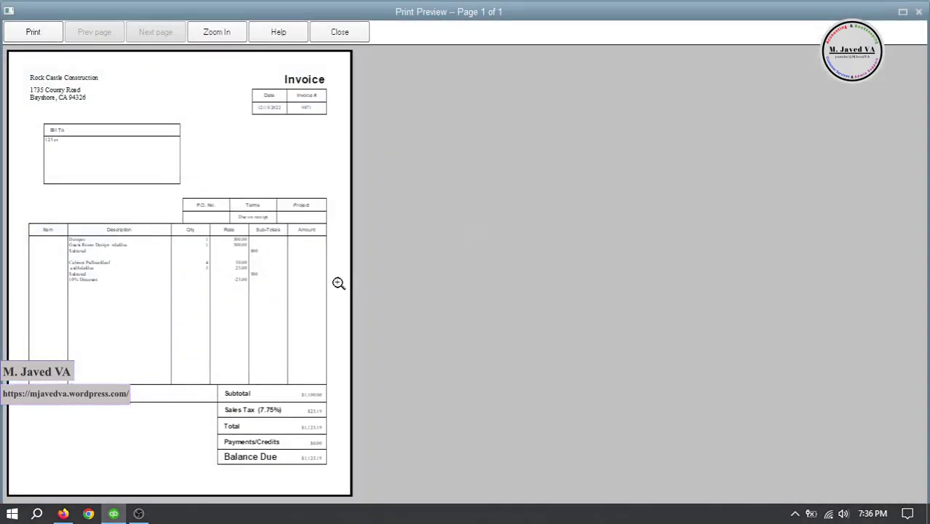
{"action": "left_click", "coordinate": [337, 282]}
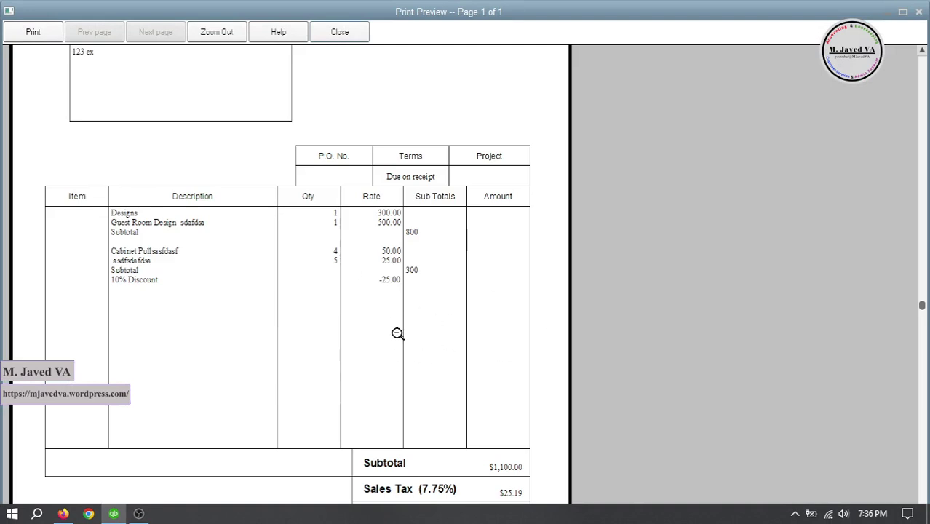
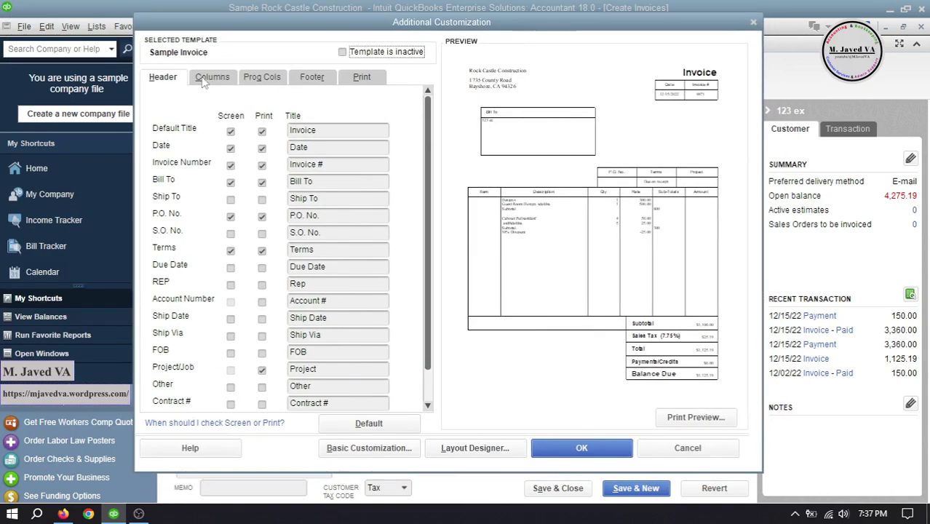
Open the Sample Invoice template in the Layout Designer and centre the Sub-Totals column's data horizontally
{"action": "left_click", "coordinate": [482, 448]}
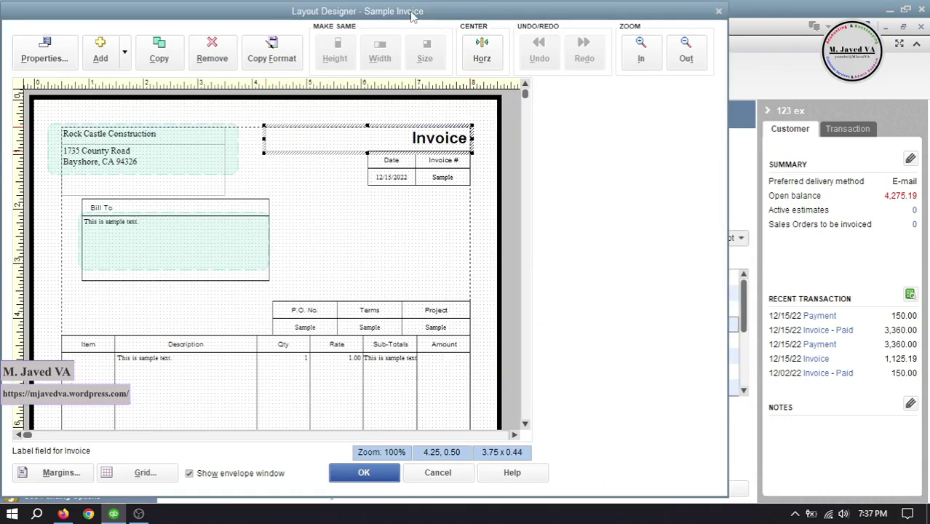
{"action": "left_click_drag", "start_coordinate": [411, 12], "coordinate": [517, 19]}
{"action": "left_click_drag", "start_coordinate": [632, 165], "coordinate": [632, 278]}
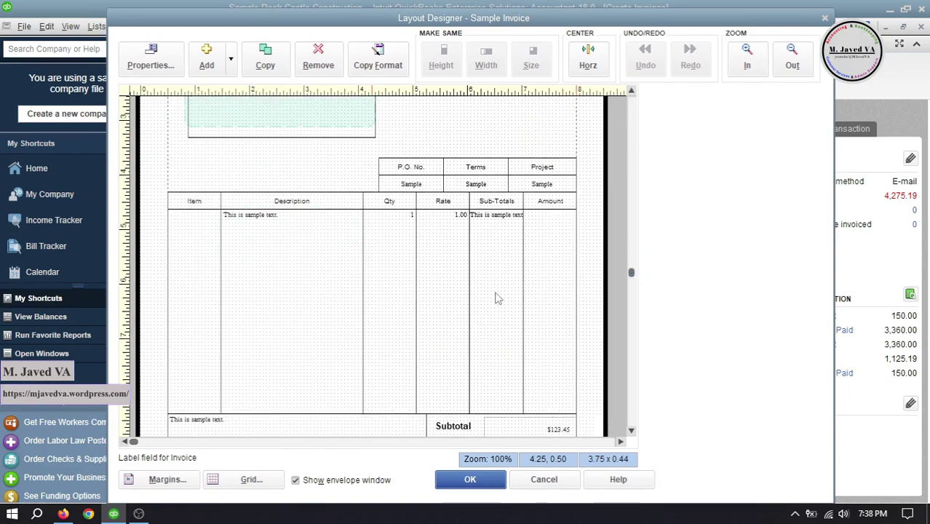
{"action": "double_click", "coordinate": [495, 298]}
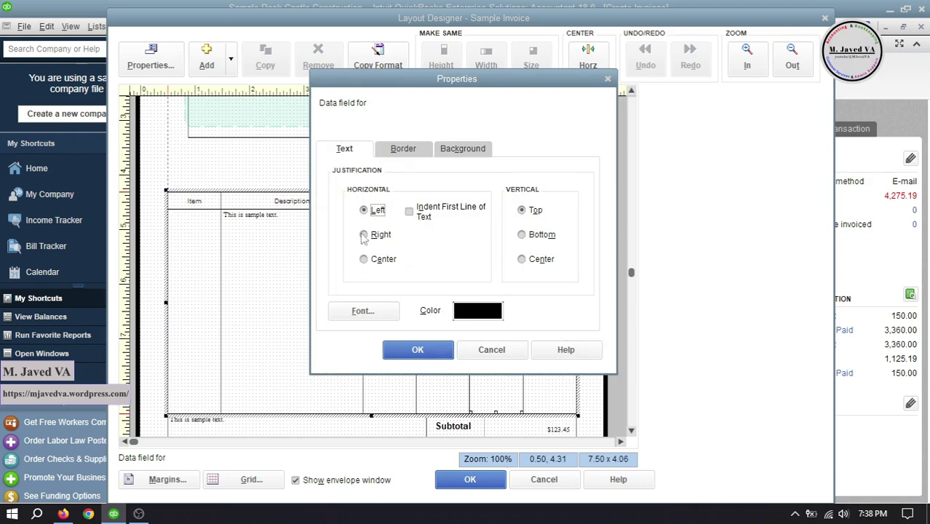
{"action": "left_click", "coordinate": [365, 260]}
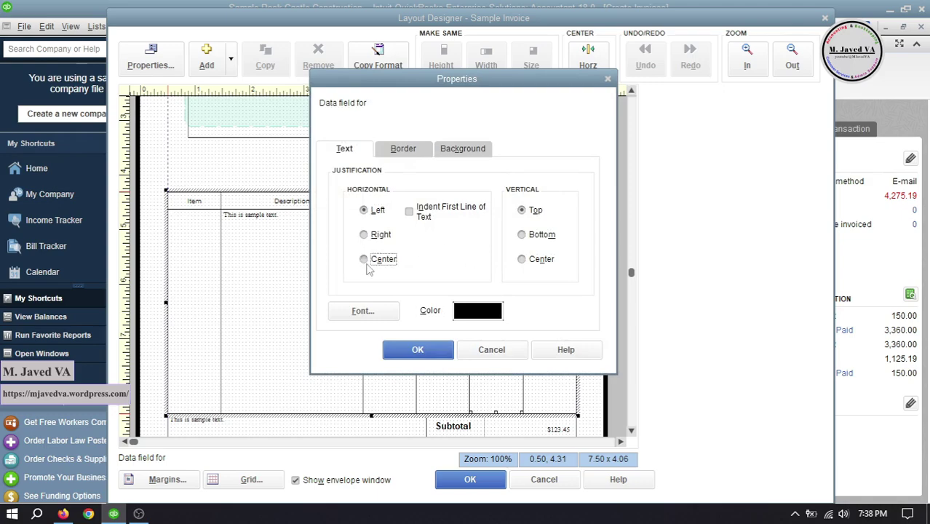
{"action": "left_click", "coordinate": [434, 349]}
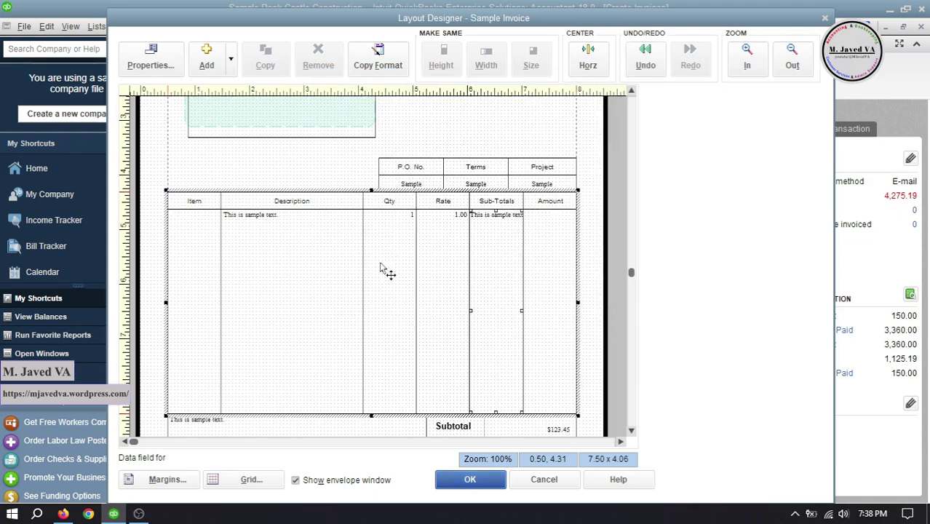
Centre the data of the Qty and Rate columns horizontally in the line-item table
{"action": "double_click", "coordinate": [400, 301]}
{"action": "left_click", "coordinate": [363, 260]}
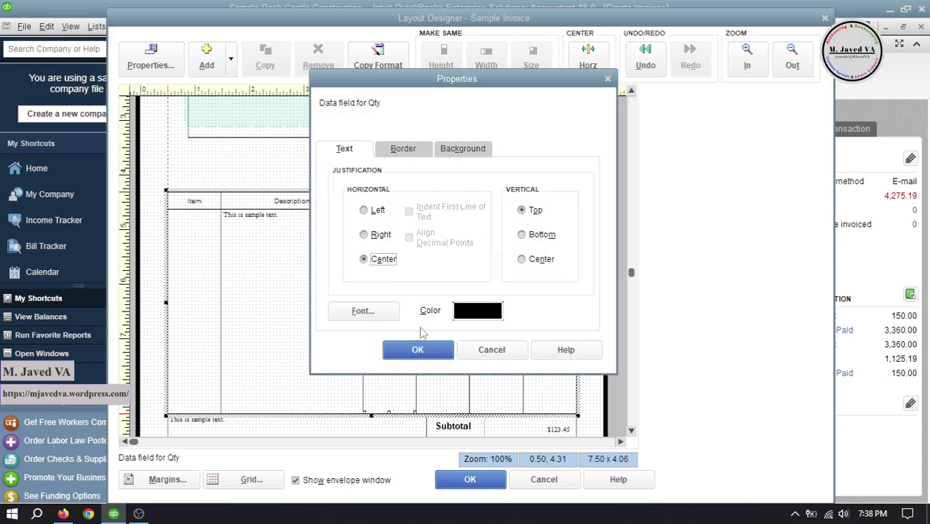
{"action": "left_click", "coordinate": [429, 349]}
{"action": "double_click", "coordinate": [438, 321]}
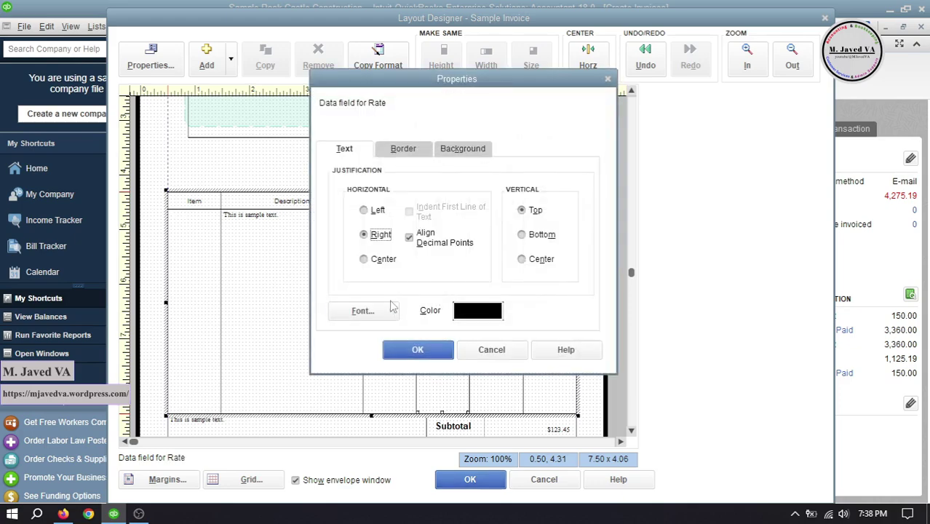
{"action": "left_click", "coordinate": [363, 259]}
{"action": "left_click", "coordinate": [417, 350]}
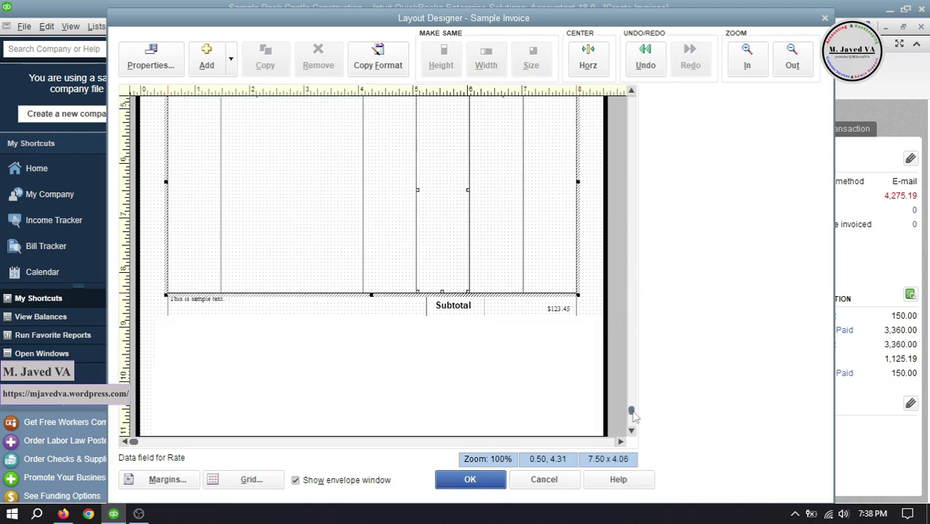
Set the text colour of the Payments/Credits data field in the invoice footer to white
{"action": "scroll", "coordinate": [627, 369], "scroll_direction": "down", "scroll_amount": 3}
{"action": "left_click", "coordinate": [393, 386]}
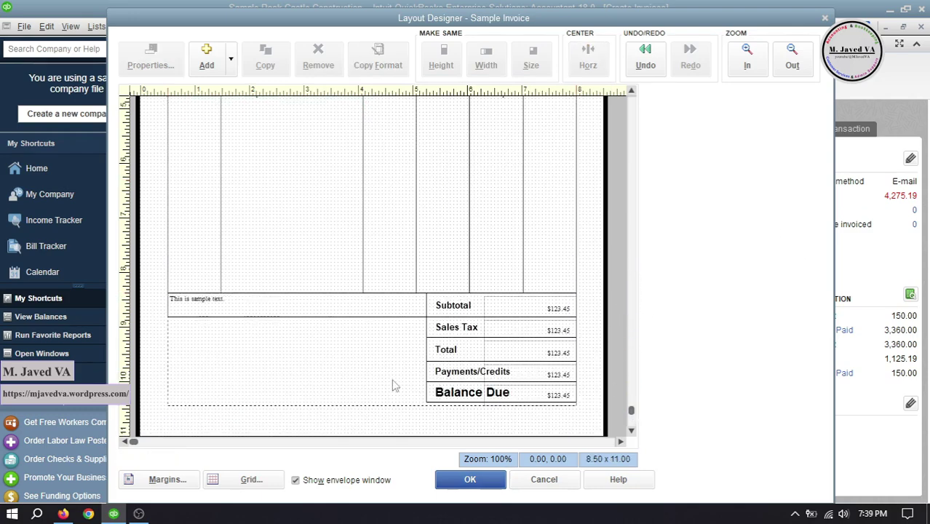
{"action": "double_click", "coordinate": [531, 373]}
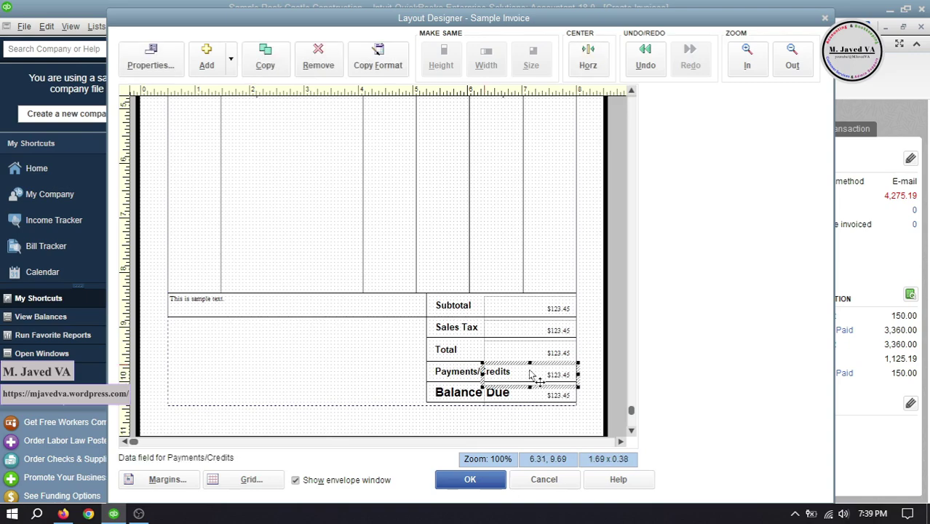
{"action": "left_click", "coordinate": [429, 310]}
{"action": "left_click", "coordinate": [442, 209]}
{"action": "left_click", "coordinate": [330, 302]}
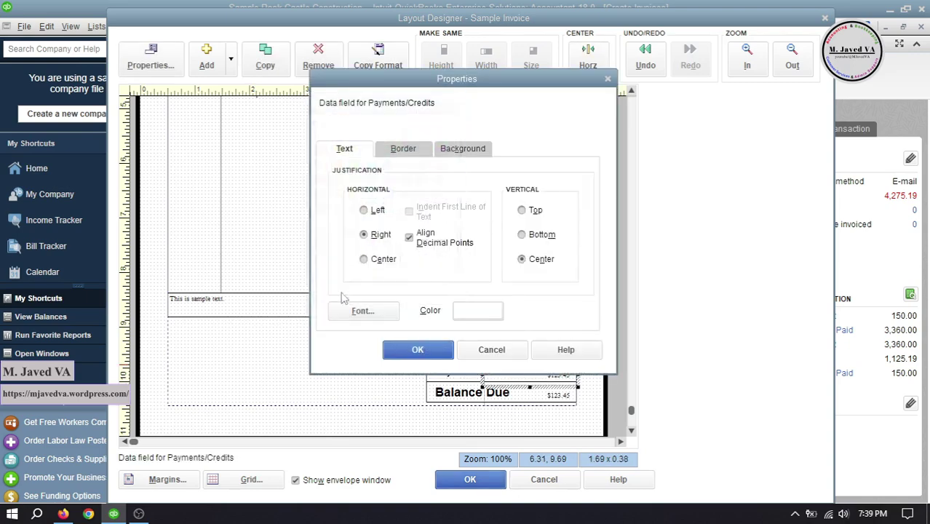
{"action": "left_click", "coordinate": [417, 350]}
Set the text colour of the Total data field in the invoice footer to white
{"action": "left_click", "coordinate": [527, 354]}
{"action": "double_click", "coordinate": [527, 353]}
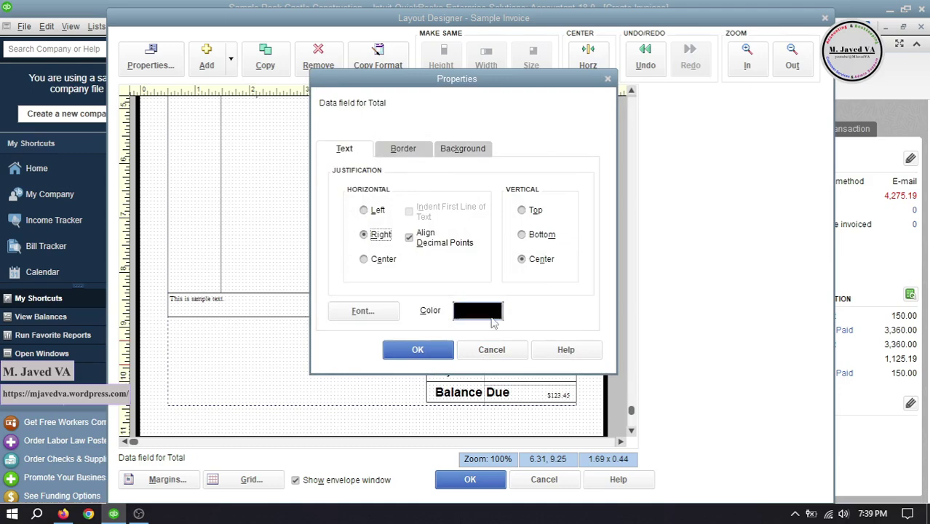
{"action": "left_click", "coordinate": [477, 310]}
{"action": "left_click", "coordinate": [441, 210]}
{"action": "left_click", "coordinate": [330, 302]}
{"action": "left_click", "coordinate": [417, 349]}
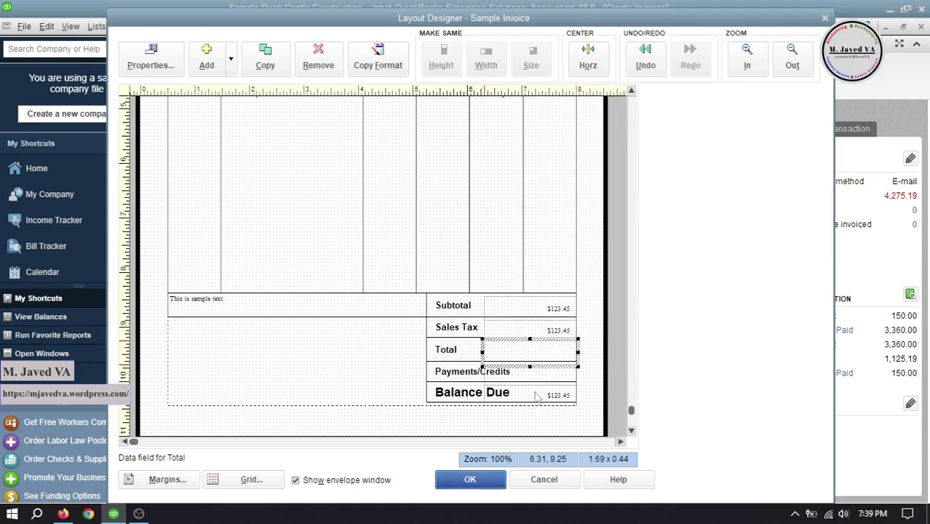
Set the text colour of the Balance Due data field to white and deselect the field
{"action": "left_click", "coordinate": [530, 394]}
{"action": "double_click", "coordinate": [530, 394]}
{"action": "left_click", "coordinate": [477, 310]}
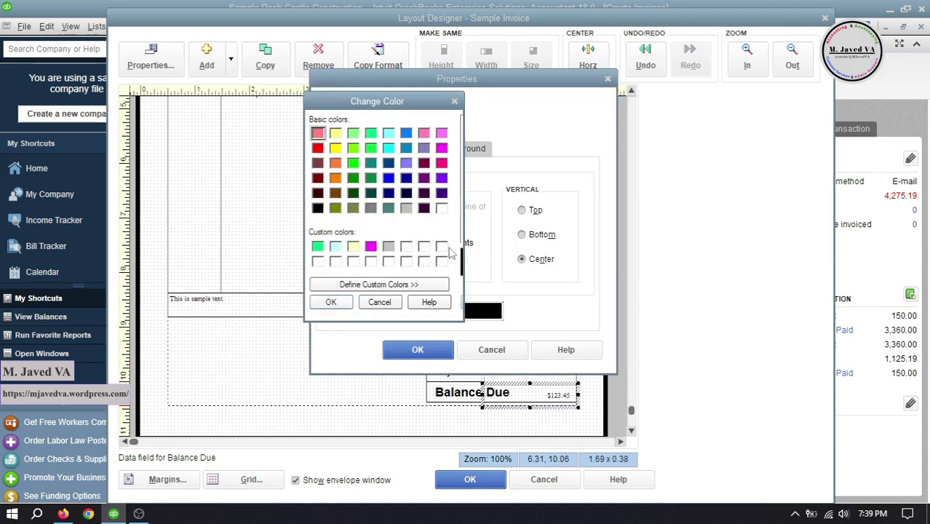
{"action": "left_click", "coordinate": [442, 210]}
{"action": "left_click", "coordinate": [330, 302]}
{"action": "left_click", "coordinate": [417, 349]}
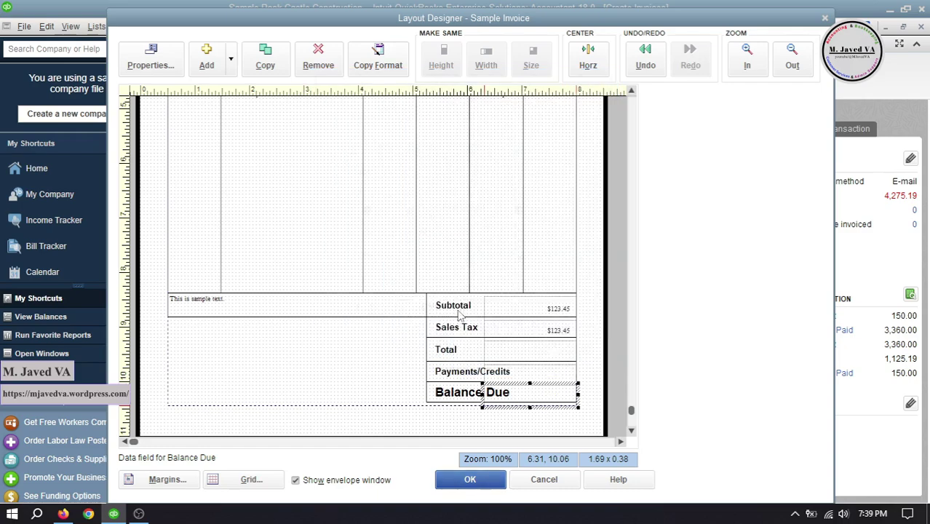
{"action": "left_click", "coordinate": [590, 396]}
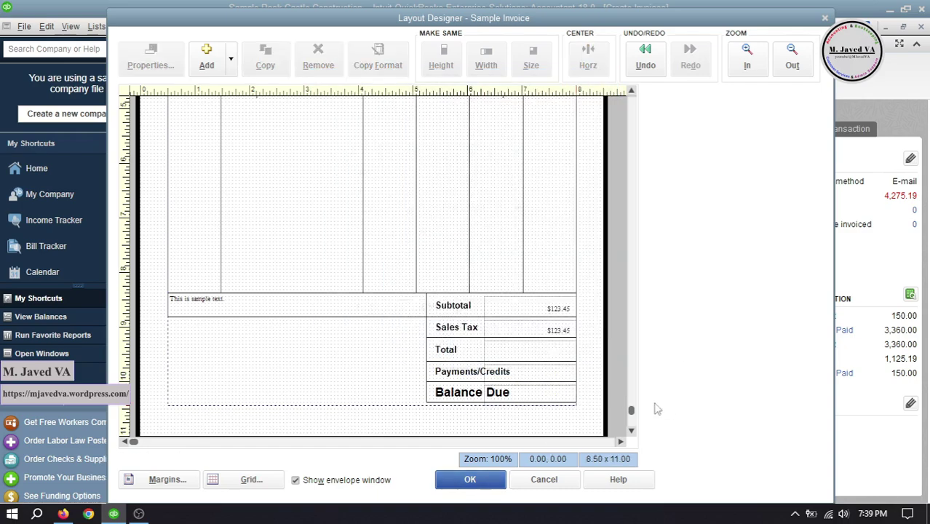
Accept the layout changes and save the template's additional customization
{"action": "left_click_drag", "start_coordinate": [634, 407], "coordinate": [640, 250]}
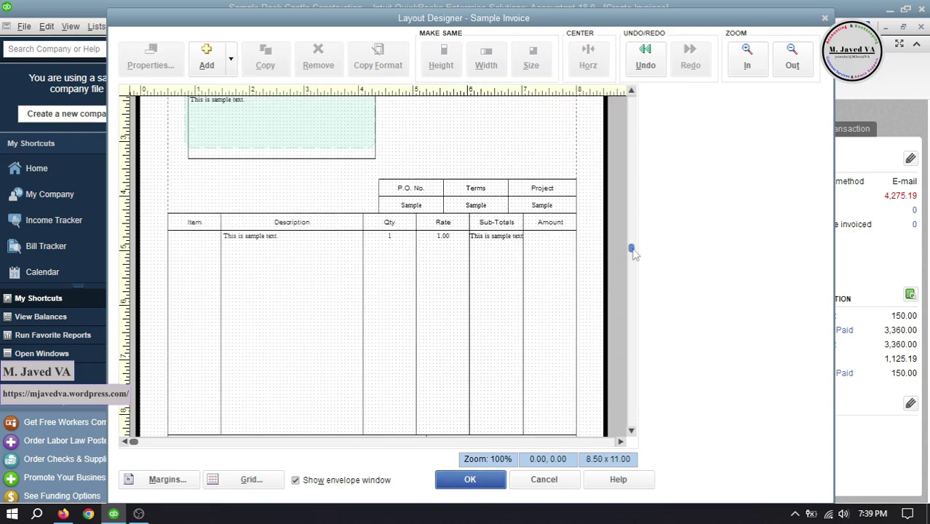
{"action": "left_click", "coordinate": [481, 480]}
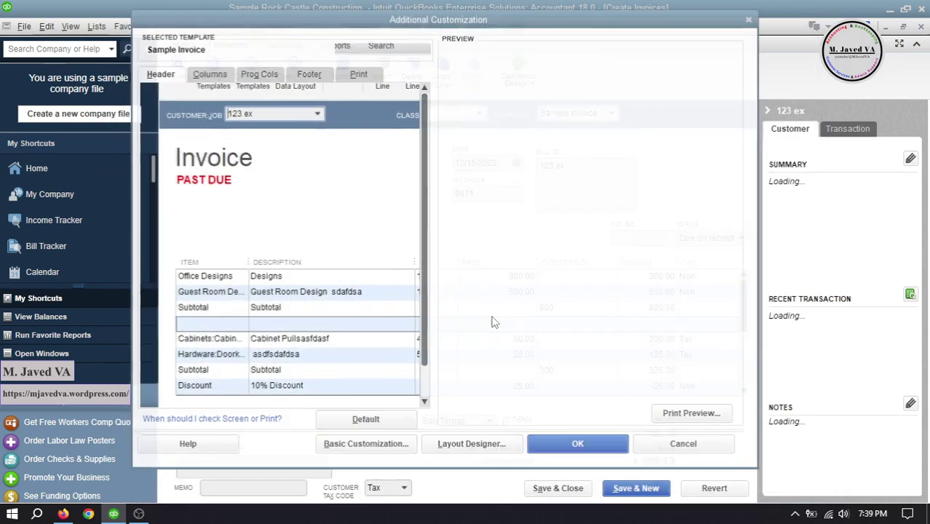
{"action": "left_click", "coordinate": [571, 438]}
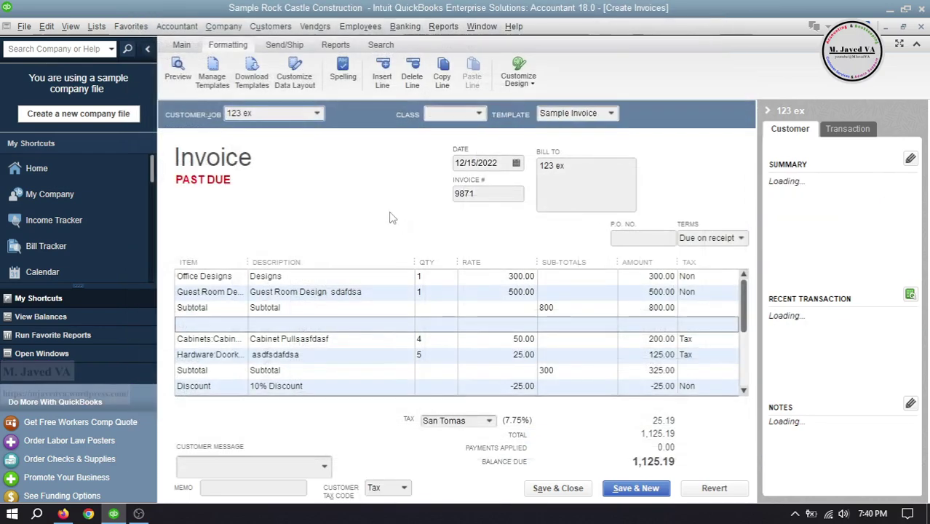
Preview the printed invoice, examine the column alignment and the footer totals, and close the preview
{"action": "left_click", "coordinate": [177, 73]}
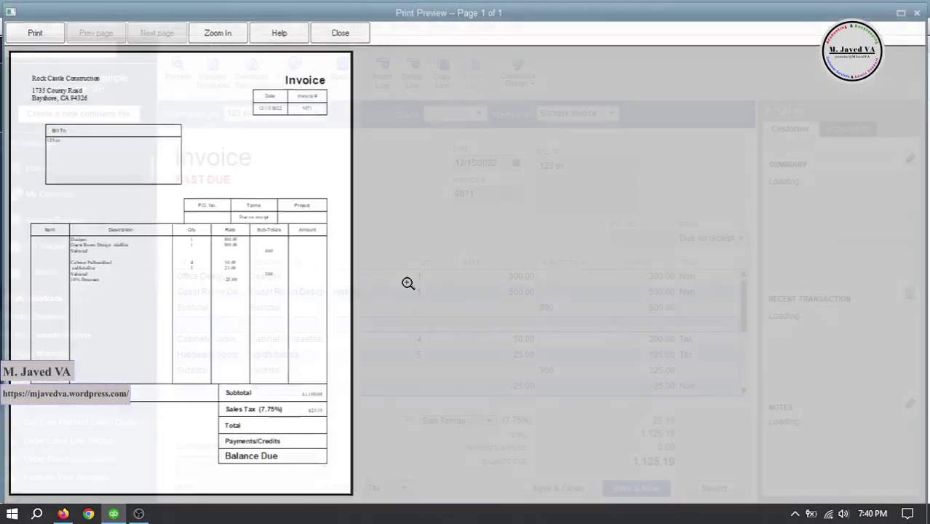
{"action": "left_click", "coordinate": [298, 269]}
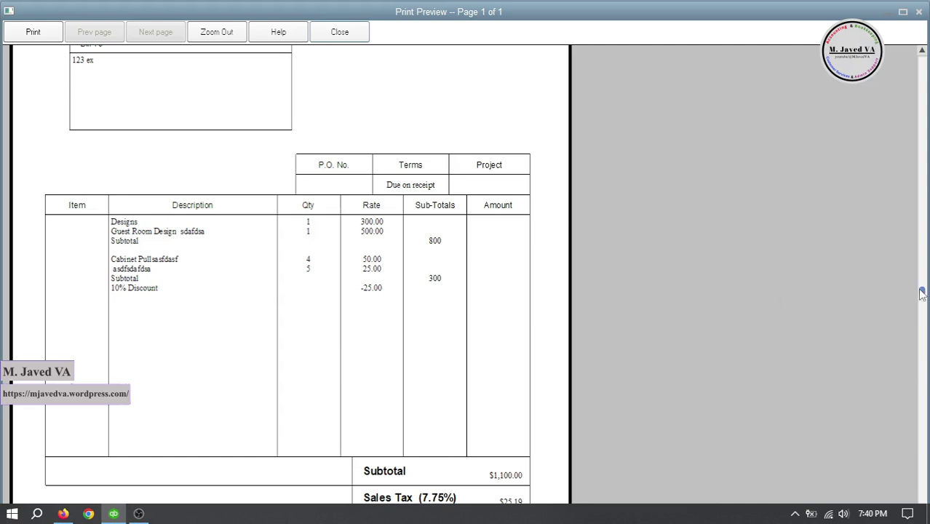
{"action": "left_click_drag", "start_coordinate": [920, 291], "coordinate": [923, 476]}
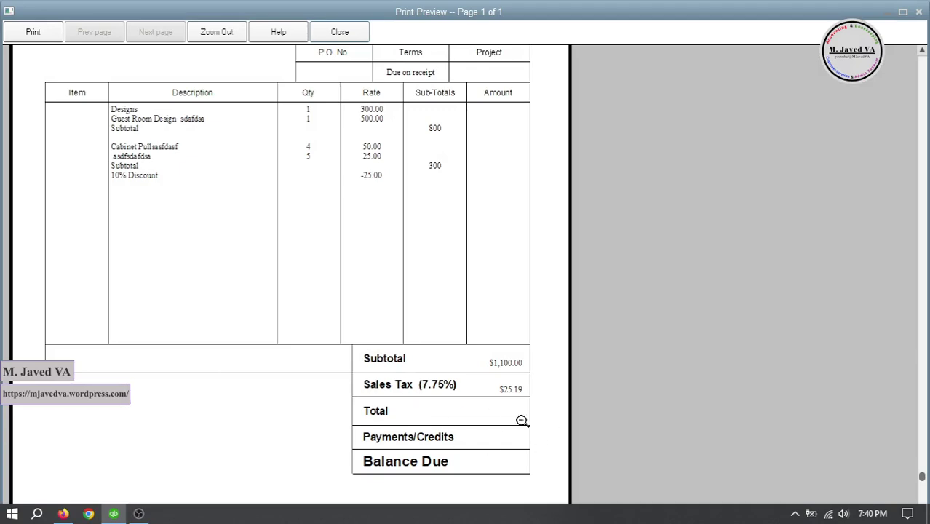
{"action": "scroll", "coordinate": [917, 486], "scroll_direction": "up", "scroll_amount": 3}
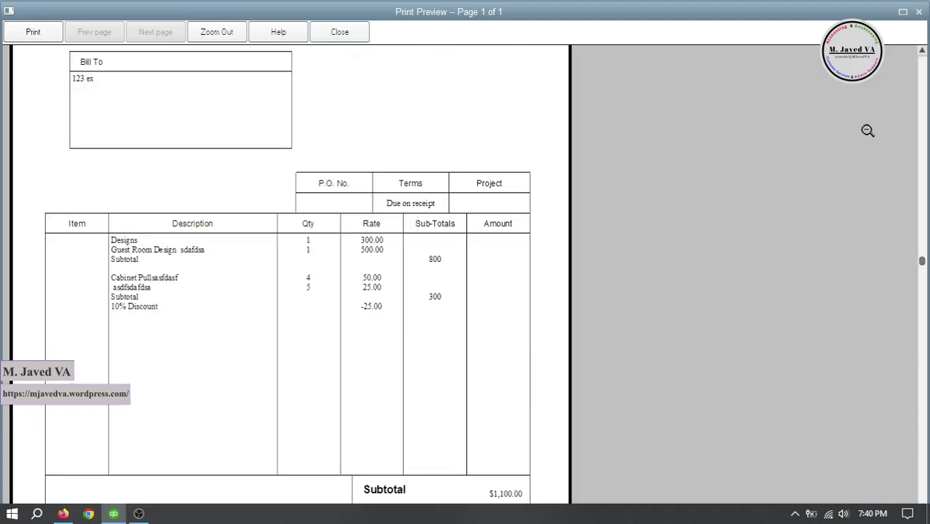
{"action": "left_click", "coordinate": [918, 12]}
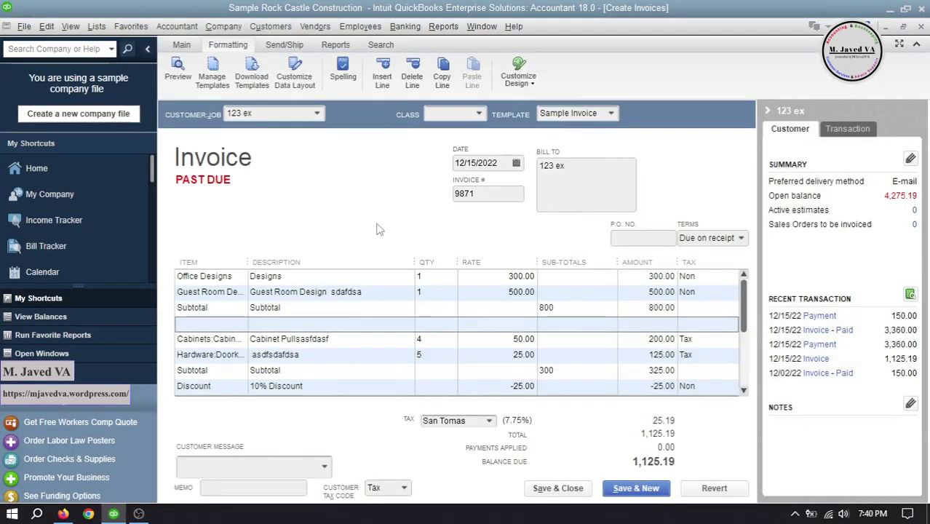
Save the invoice as a PDF named Samp 1 on the Desktop
{"action": "left_click", "coordinate": [181, 45]}
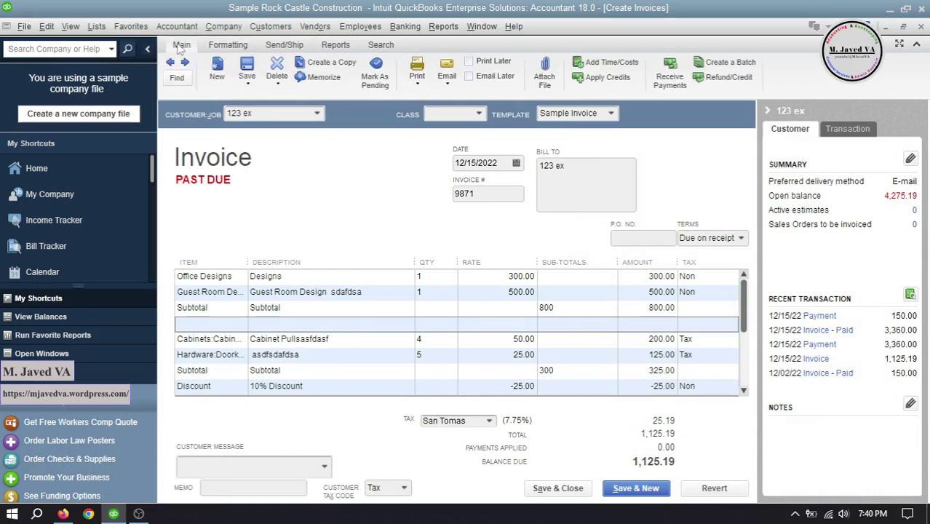
{"action": "left_click", "coordinate": [417, 85]}
{"action": "left_click", "coordinate": [430, 181]}
{"action": "type", "text": "Sample"}
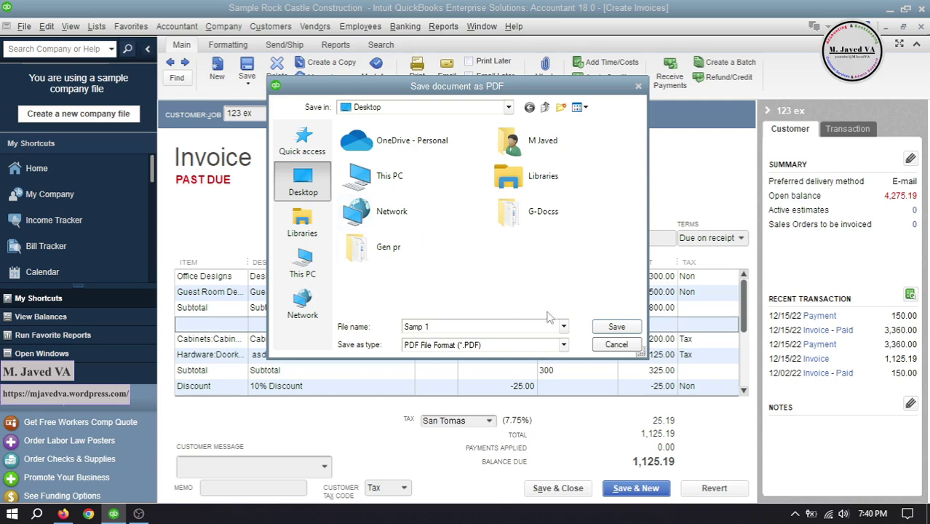
{"action": "left_click", "coordinate": [598, 327]}
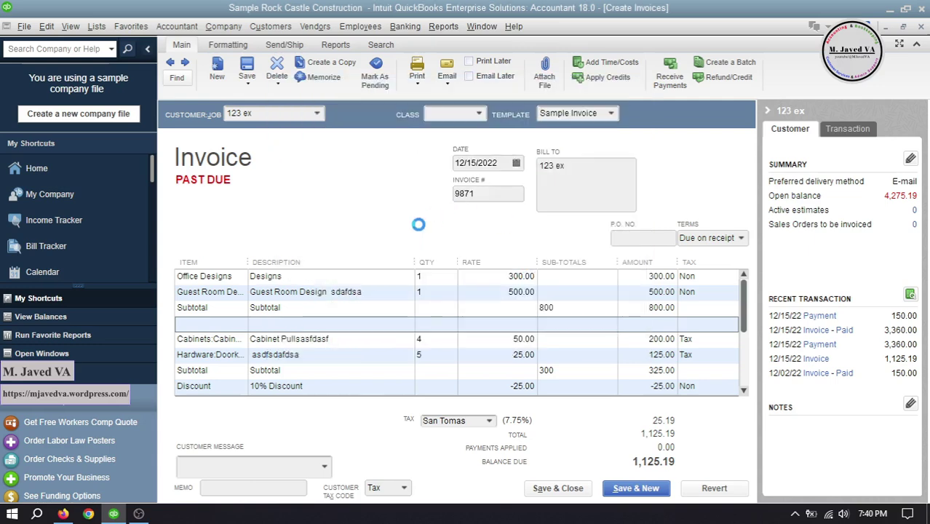
Open the saved Samp 1 PDF from the desktop and hide the tools pane to view the invoice
{"action": "left_click", "coordinate": [888, 11]}
{"action": "double_click", "coordinate": [25, 299]}
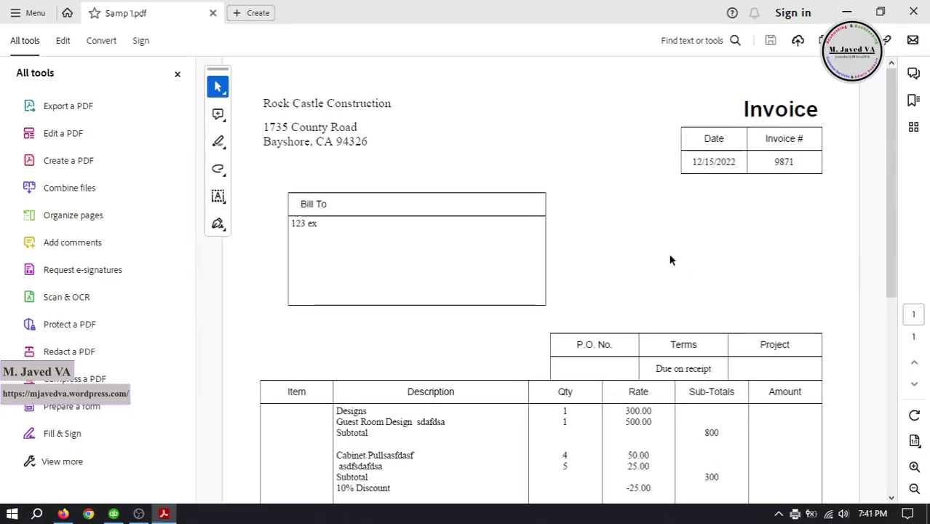
{"action": "left_click", "coordinate": [177, 74]}
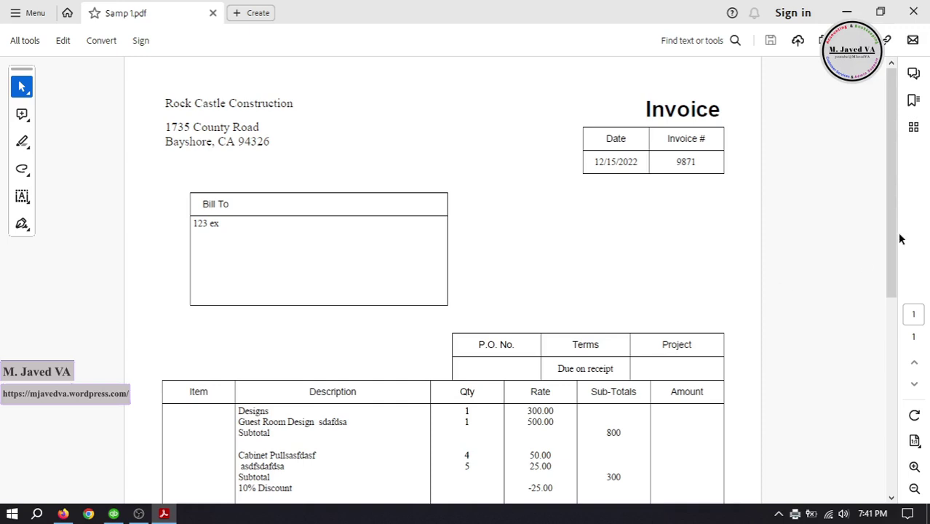
Examine the footer totals and the line-item columns in the Samp 1 invoice PDF
{"action": "left_click_drag", "start_coordinate": [888, 211], "coordinate": [886, 411]}
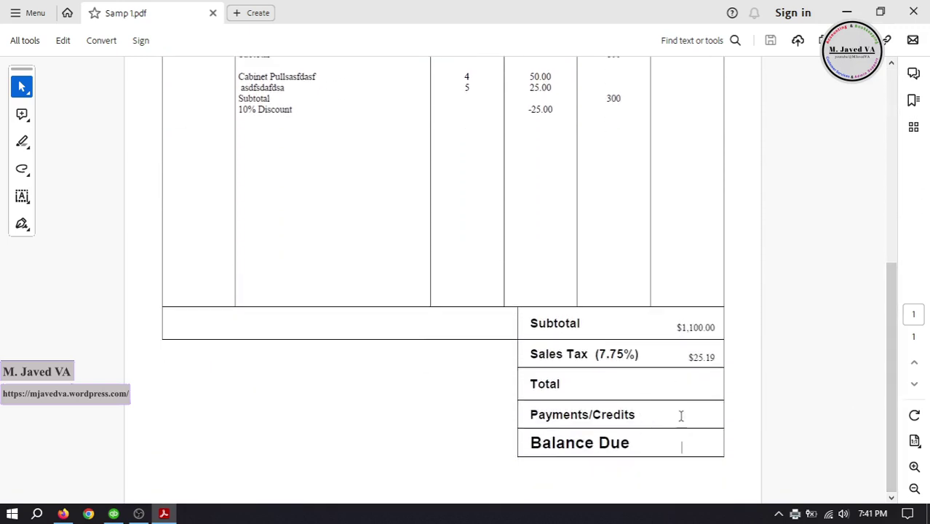
{"action": "scroll", "coordinate": [722, 394], "scroll_direction": "up", "scroll_amount": 5}
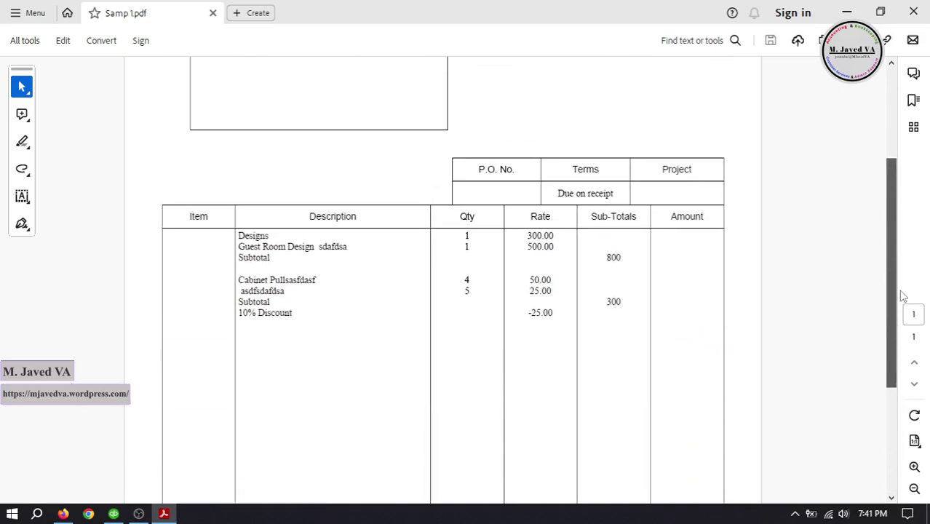
Switch to QuickBooks, exclude the Amount column from printing in the Sample Invoice's additional customization, and preview the printed invoice
{"action": "key", "text": "alt+Tab"}
{"action": "left_click", "coordinate": [231, 46]}
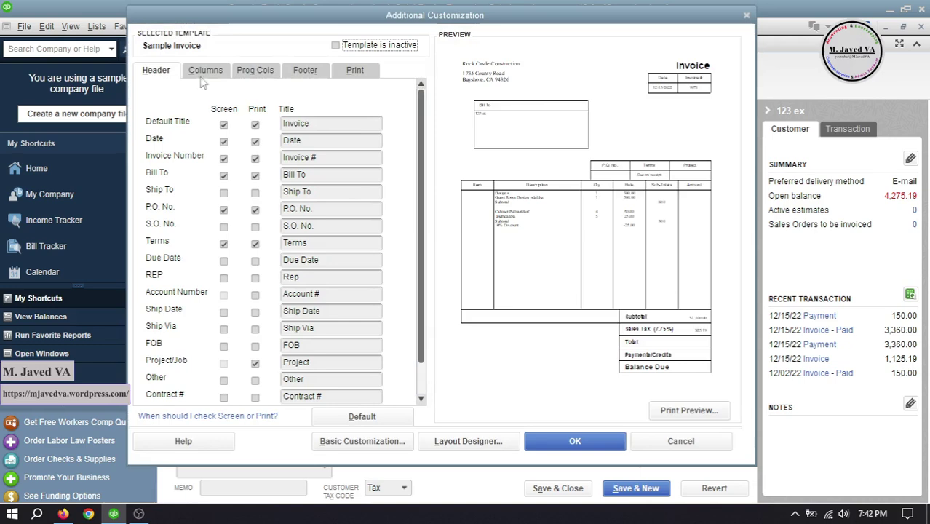
{"action": "left_click", "coordinate": [205, 73]}
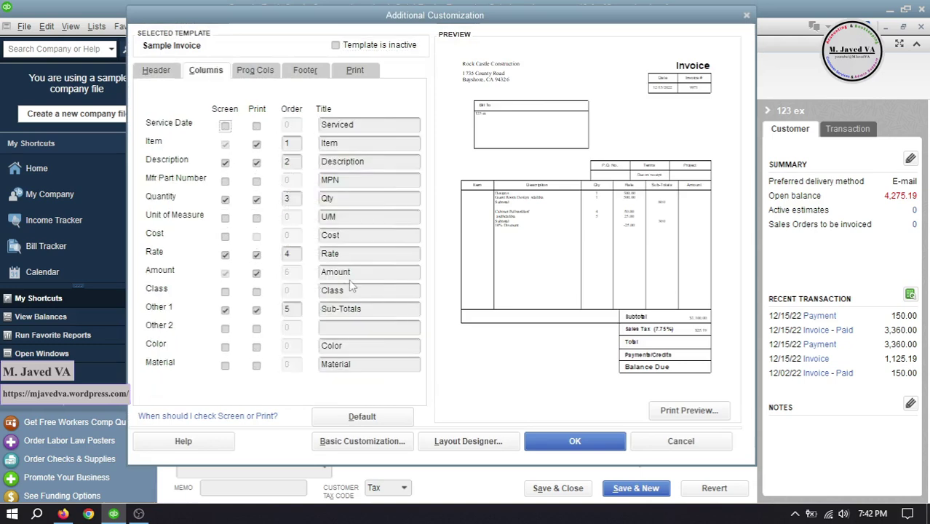
{"action": "left_click", "coordinate": [256, 273]}
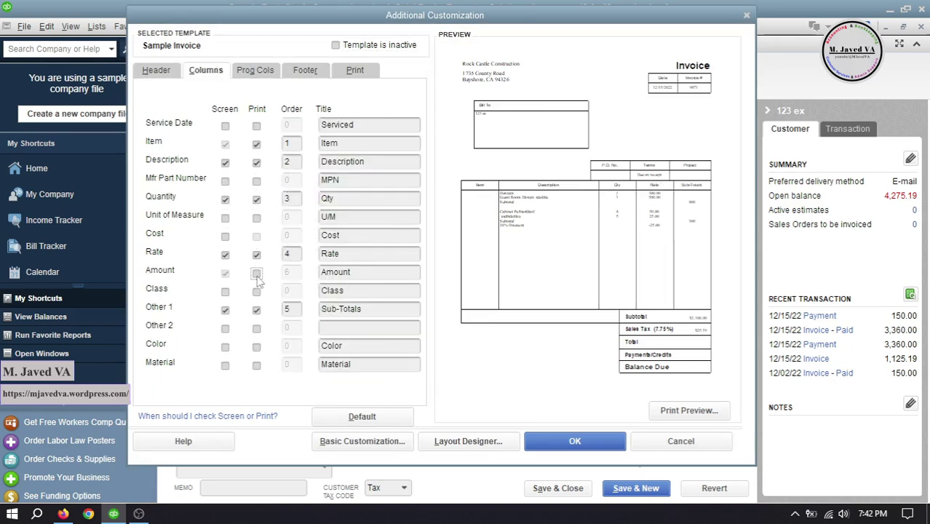
{"action": "left_click", "coordinate": [697, 410]}
{"action": "left_click", "coordinate": [288, 286]}
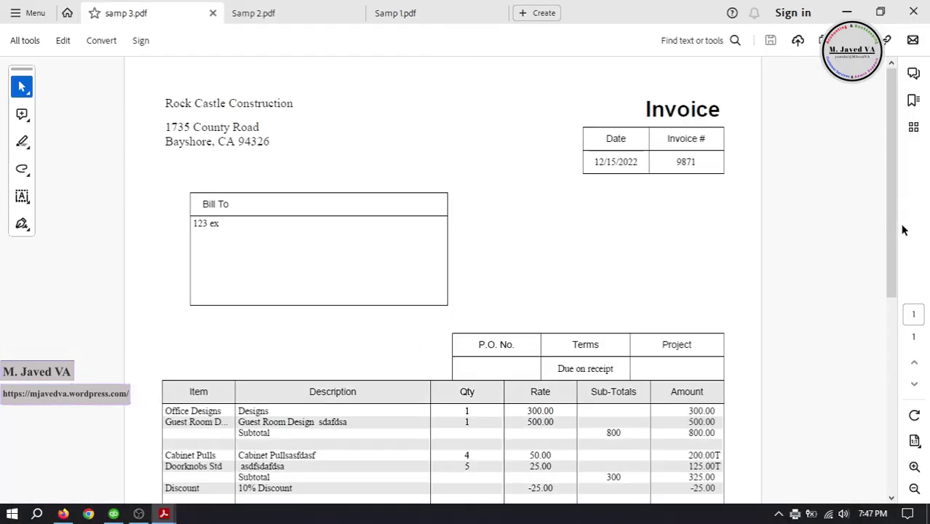
Compare the columns and footer totals of the samp 3, Samp 2 and Samp 1 invoice PDFs, and minimize the PDF viewer
{"action": "left_click_drag", "start_coordinate": [902, 230], "coordinate": [898, 429]}
{"action": "scroll", "coordinate": [895, 408], "scroll_direction": "up", "scroll_amount": 10}
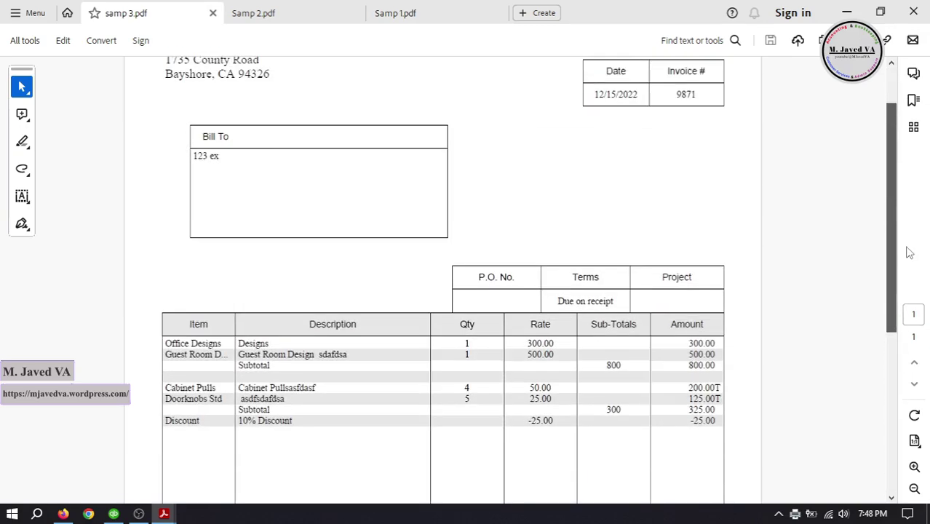
{"action": "key", "text": "ctrl+Tab"}
{"action": "scroll", "coordinate": [899, 334], "scroll_direction": "down", "scroll_amount": 1}
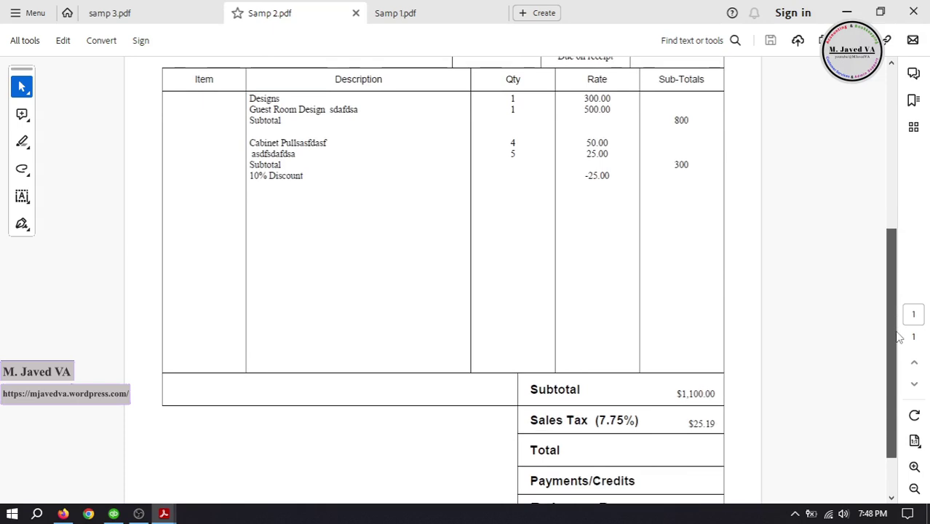
{"action": "scroll", "coordinate": [899, 337], "scroll_direction": "down", "scroll_amount": 2}
{"action": "scroll", "coordinate": [896, 387], "scroll_direction": "up", "scroll_amount": 5}
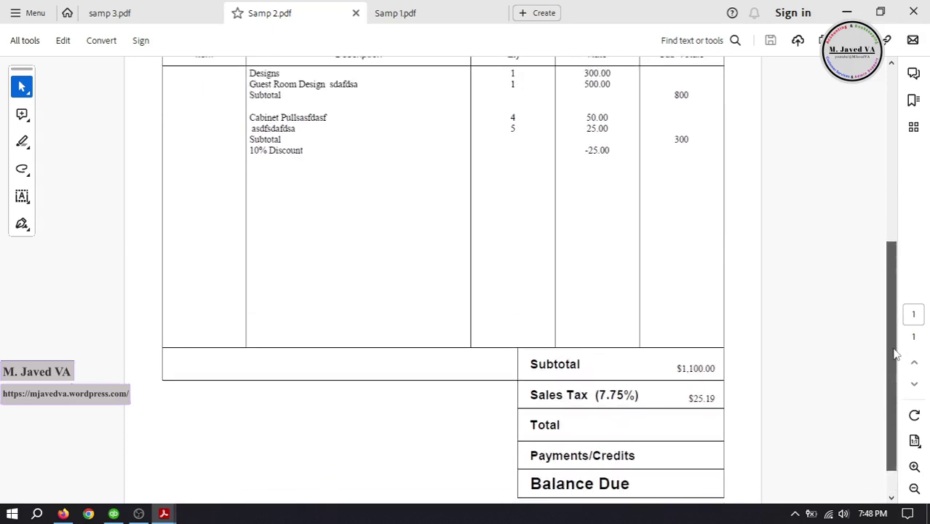
{"action": "key", "text": "ctrl+Tab"}
{"action": "mouse_move", "coordinate": [899, 299]}
{"action": "left_mouse_down"}
{"action": "mouse_move", "coordinate": [896, 386]}
{"action": "mouse_move", "coordinate": [888, 288]}
{"action": "left_mouse_up"}
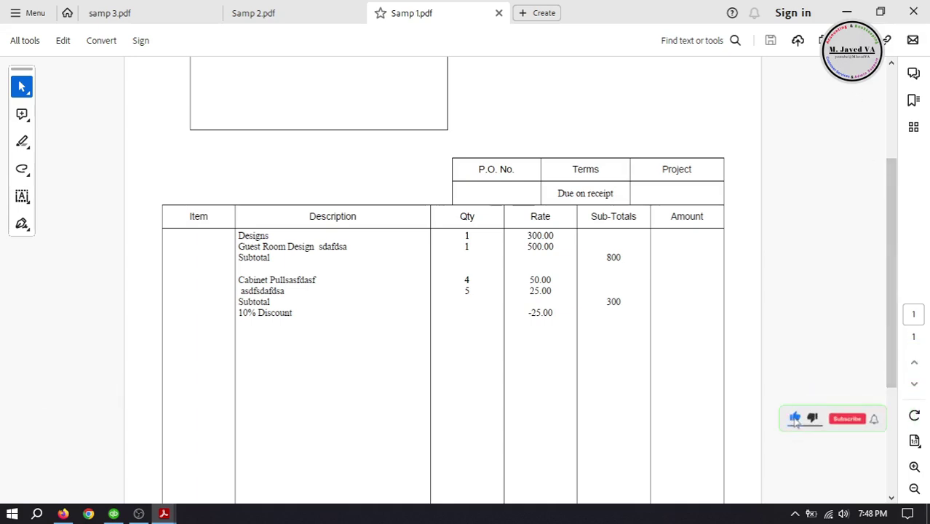
{"action": "left_click", "coordinate": [847, 12]}
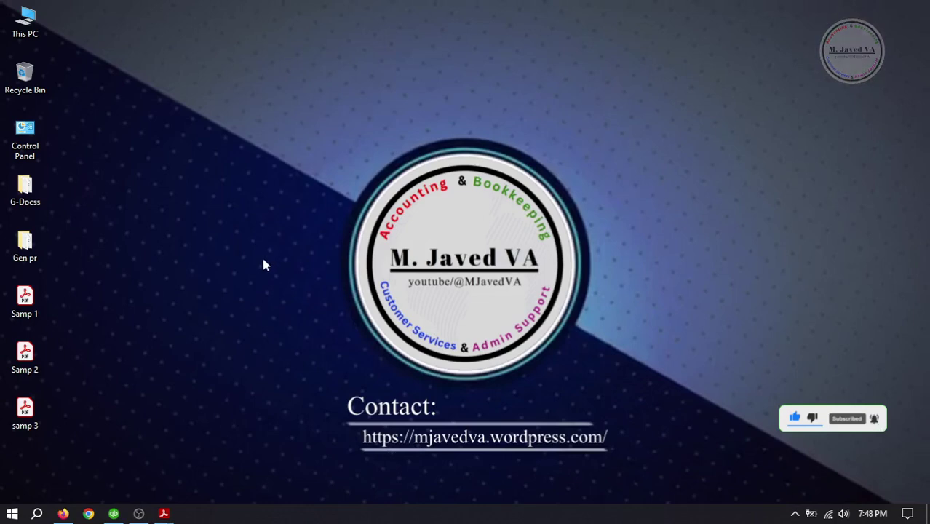